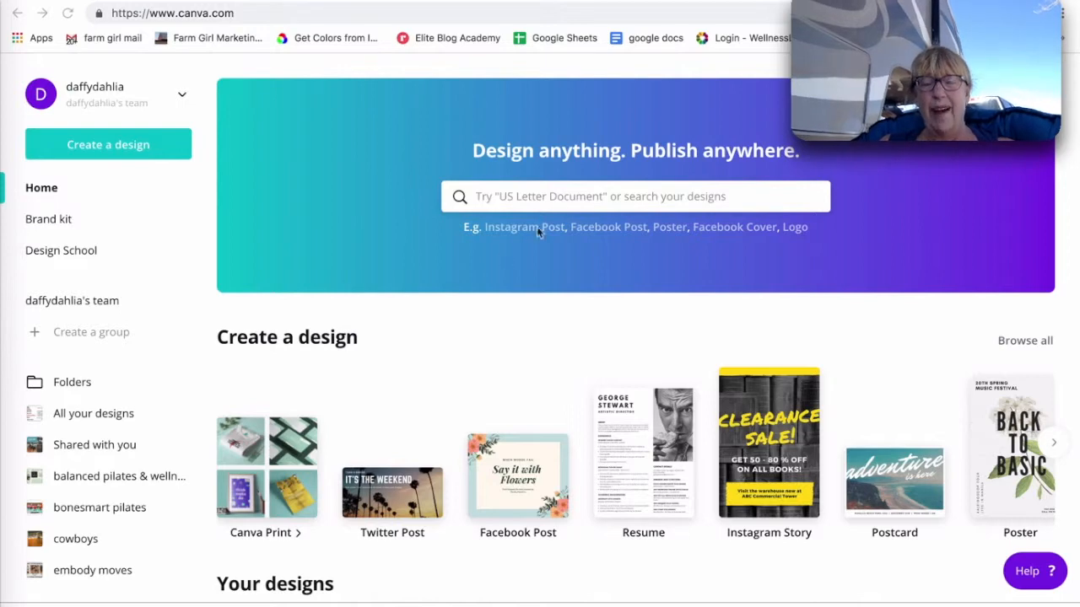
- Create a blank Instagram Post design at 1080 px × 1080 px and search its templates for "bingo"
left_click(500, 194)
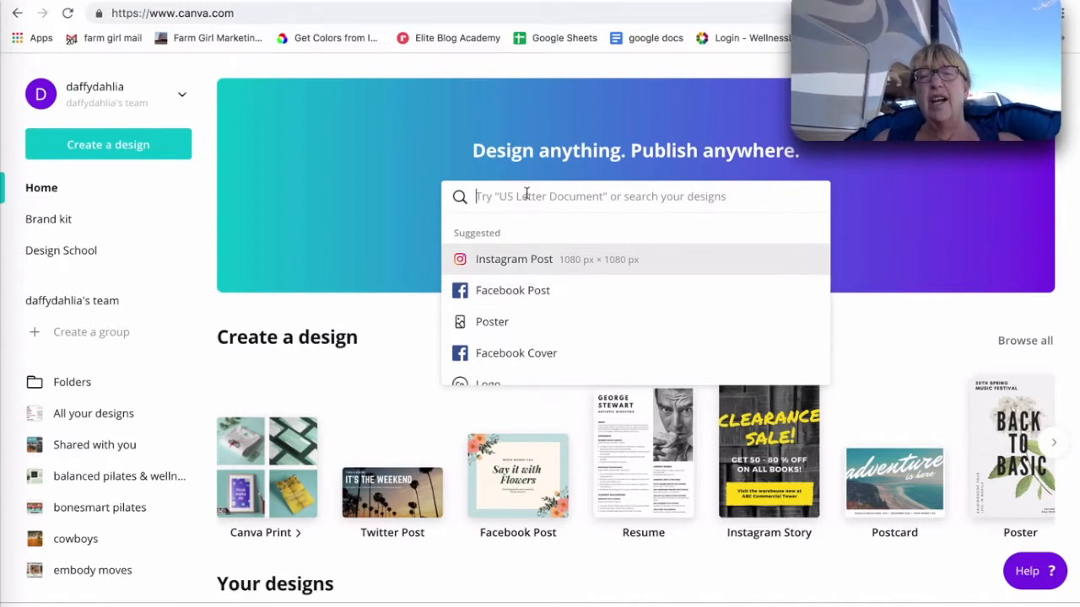
type("instagram")
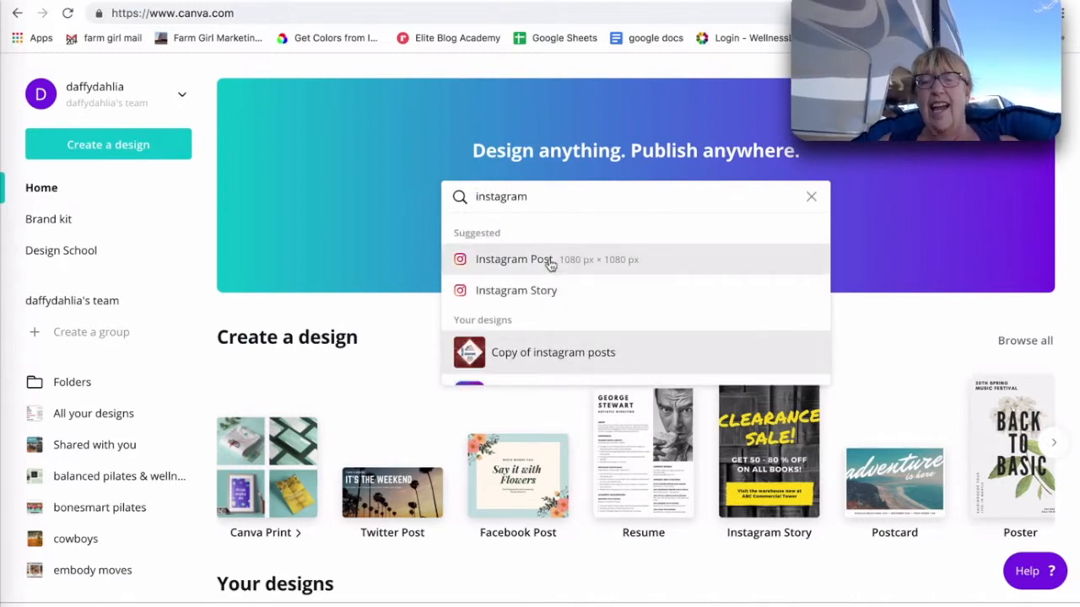
left_click(599, 262)
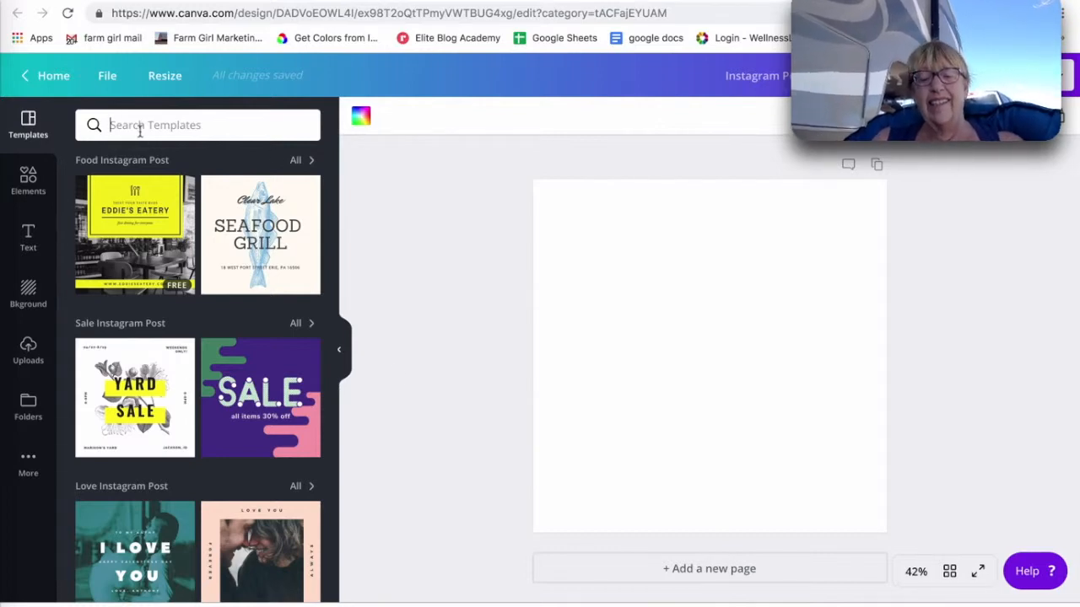
type("bingo")
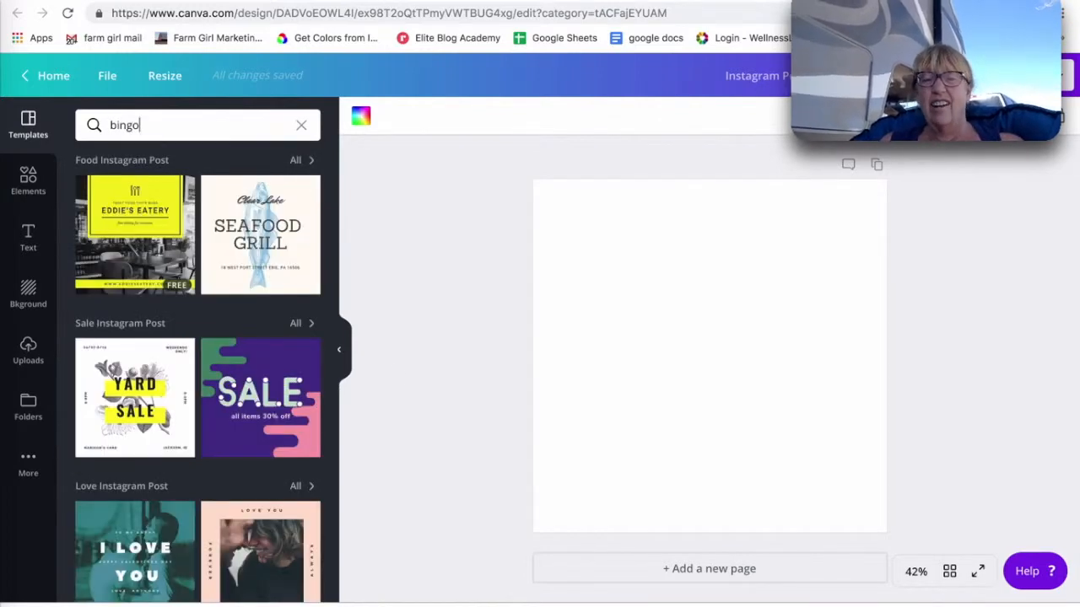
key("Return")
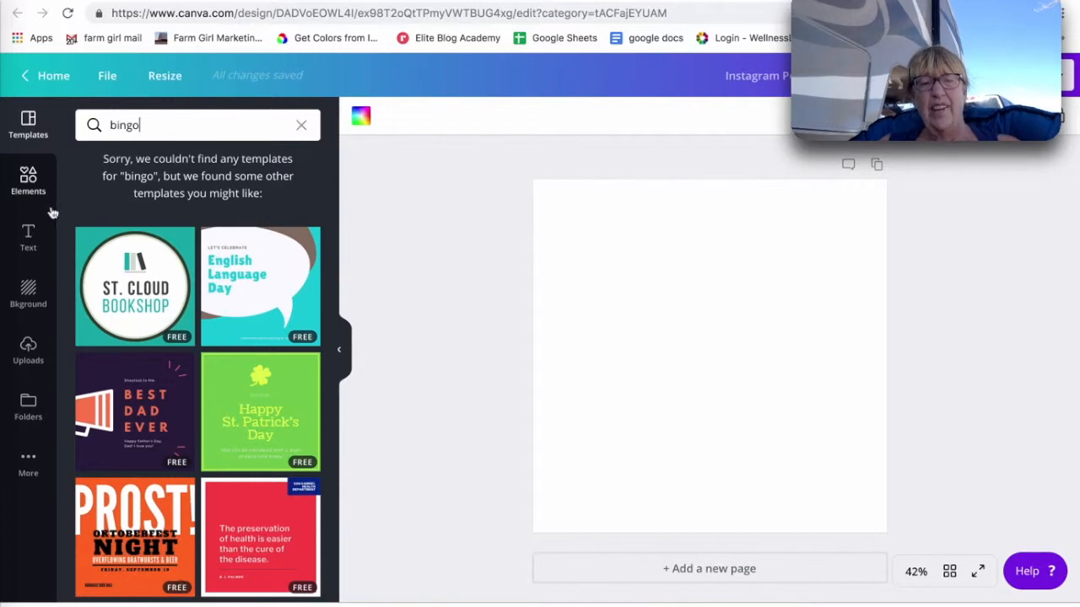
- Search the elements for "bingo" and add the blank black-and-white bingo card graphic to the page
left_click(28, 176)
left_click(115, 124)
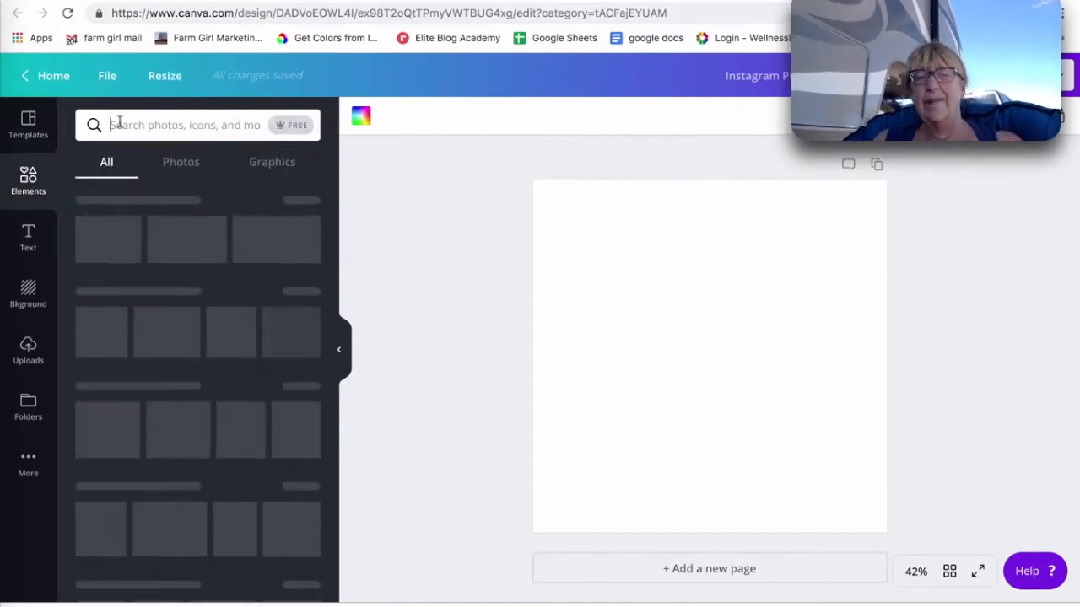
type("bingo")
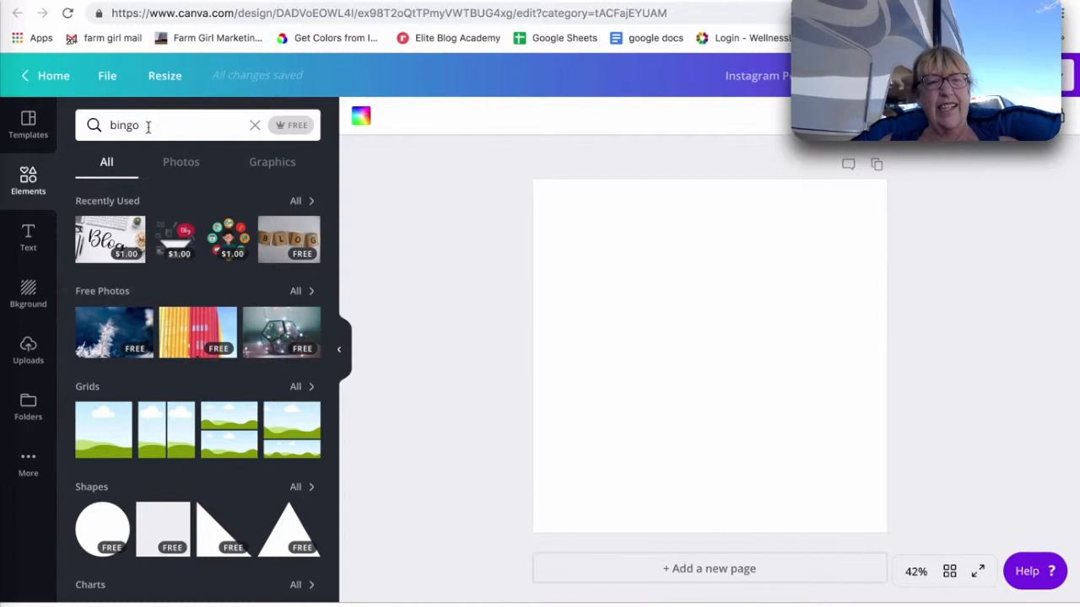
key("Return")
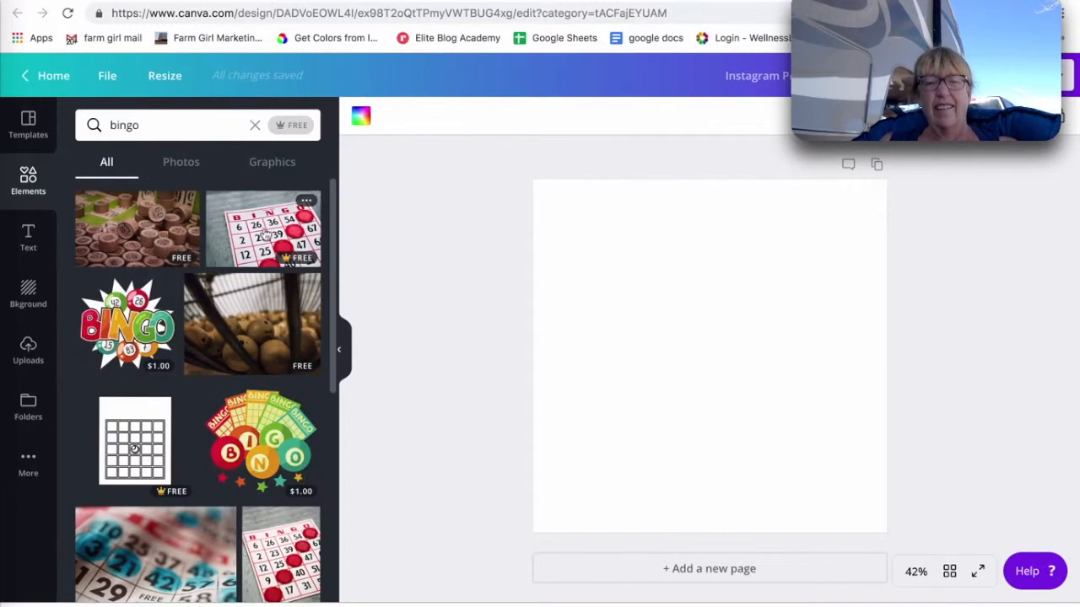
left_click(127, 448)
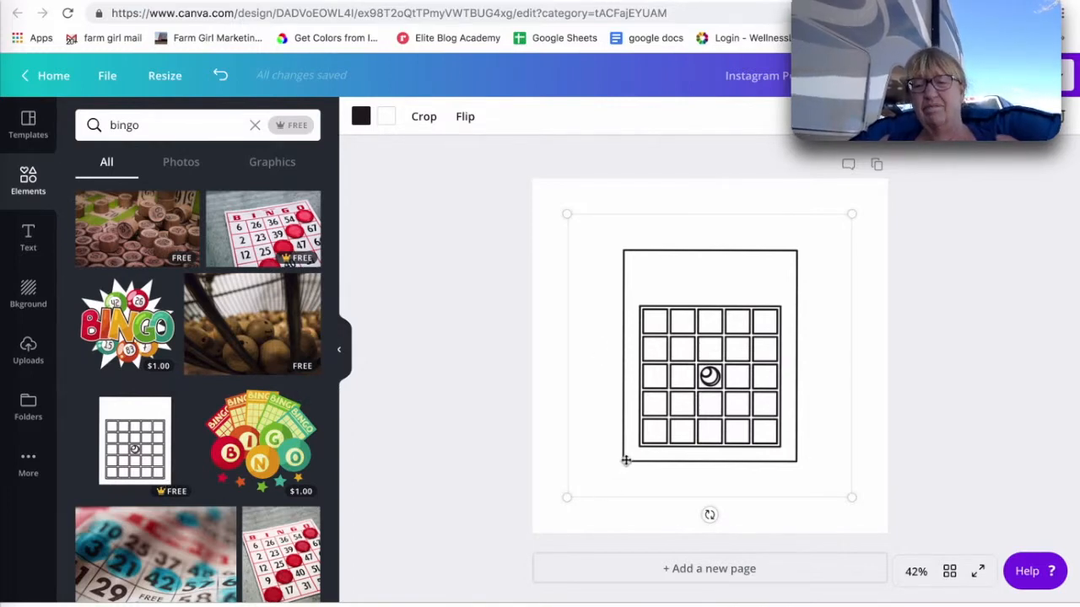
- Enlarge the bingo card graphic until its outer frame nearly fills the page height, and center it on the page
left_click_drag(566, 499, 500, 480)
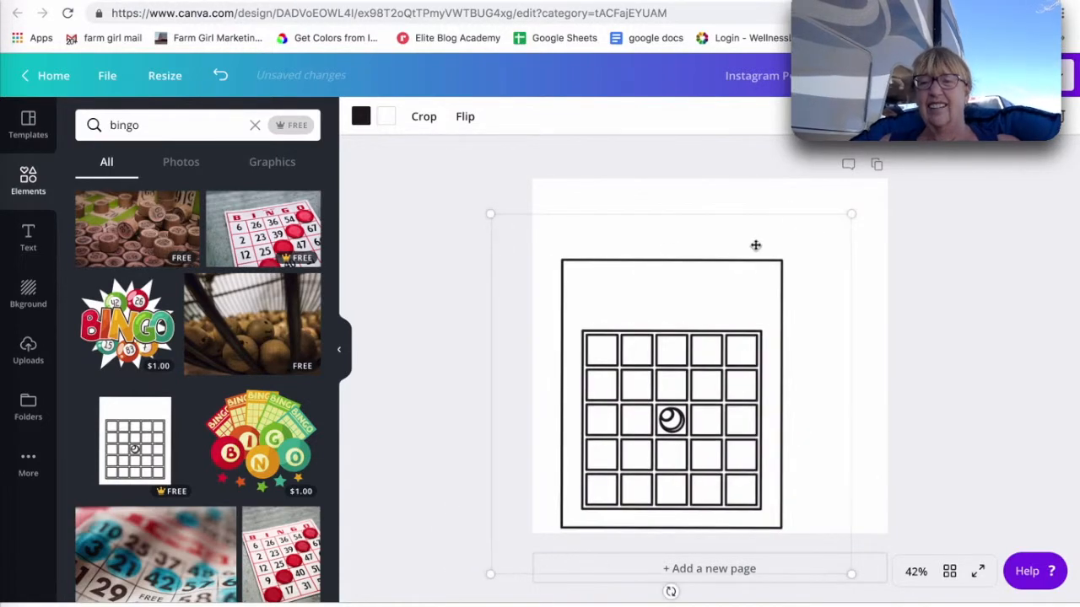
left_click_drag(851, 214, 962, 103)
left_click_drag(913, 133, 975, 167)
mouse_move(751, 222)
left_mouse_down()
mouse_move(752, 245)
mouse_move(762, 227)
mouse_move(754, 234)
left_mouse_up()
left_click_drag(940, 137, 948, 128)
left_click_drag(767, 323, 754, 321)
left_click(1007, 302)
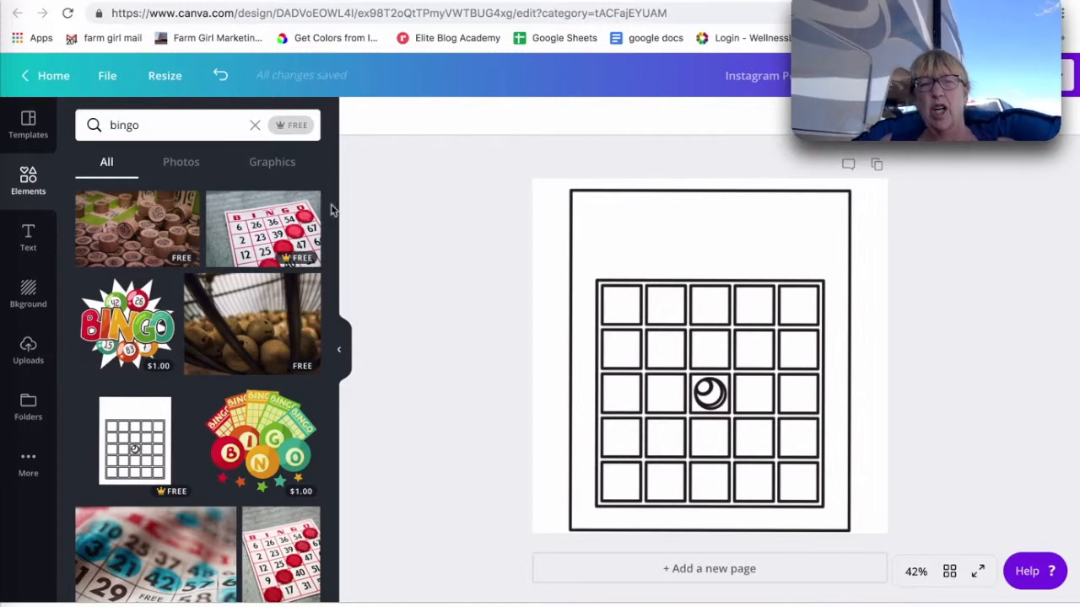
- Resize the current design to custom dimensions of 8.5 × 11 in without making a copy
left_click(153, 78)
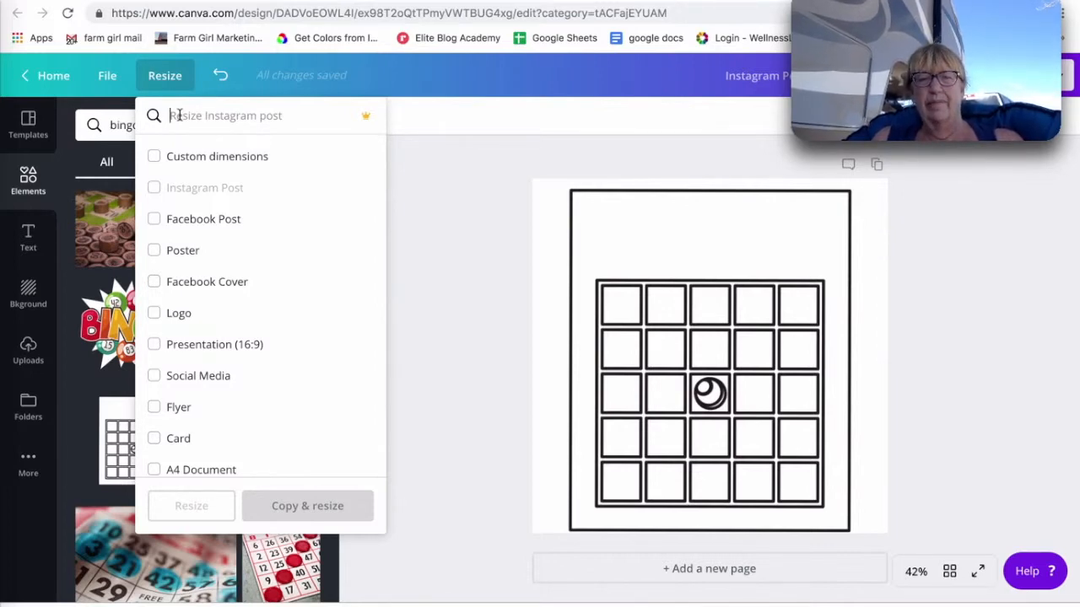
left_click(210, 157)
left_click(215, 193)
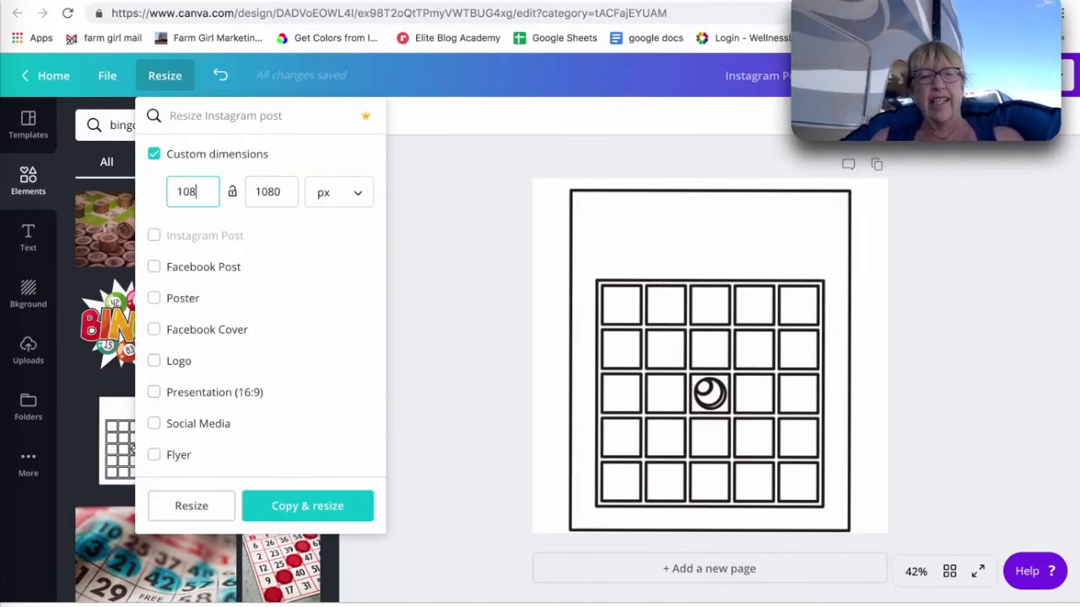
key("BackSpace")
key("BackSpace")
key("BackSpace")
type("8.5")
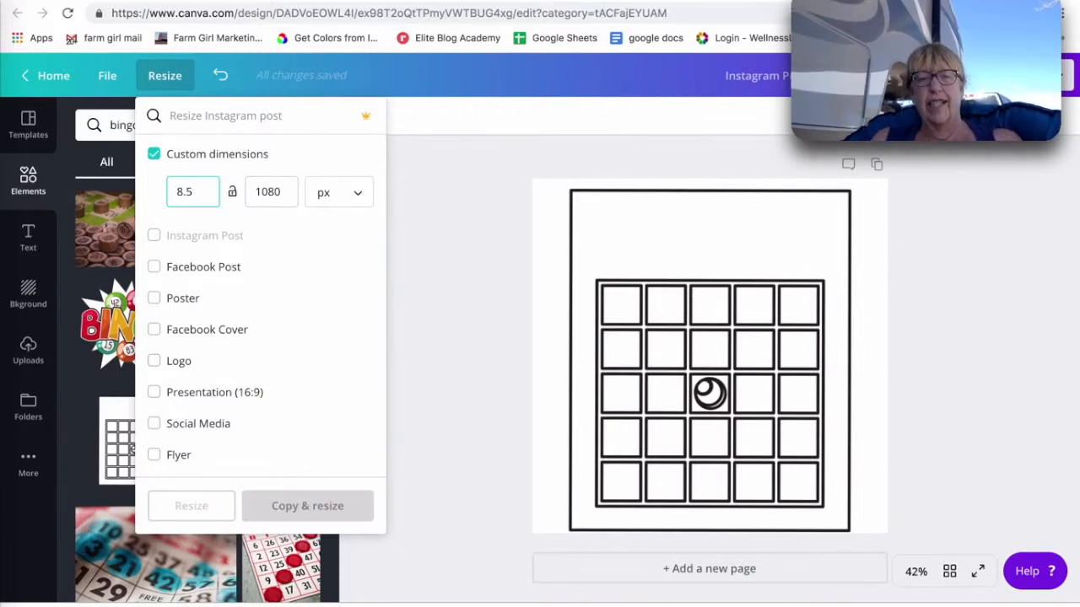
left_click(338, 194)
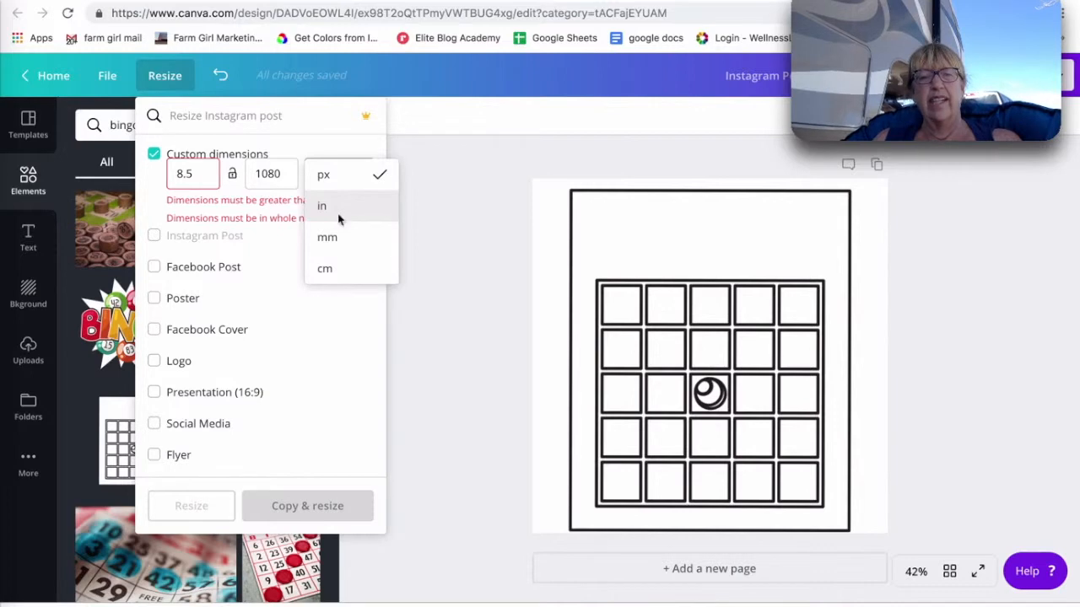
left_click(338, 203)
left_click(292, 172)
double_click(292, 172)
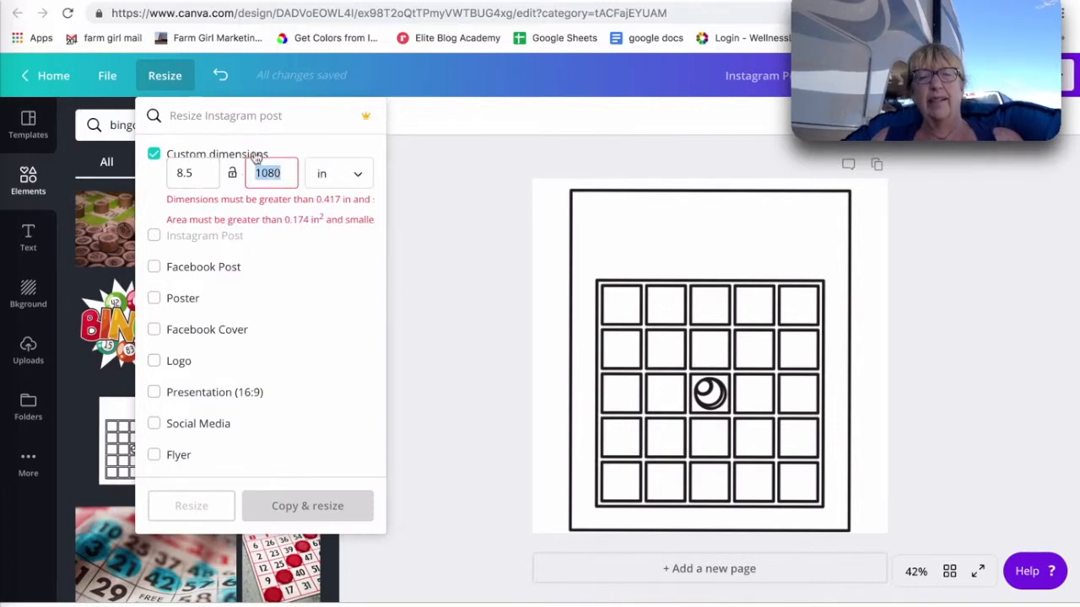
type("11")
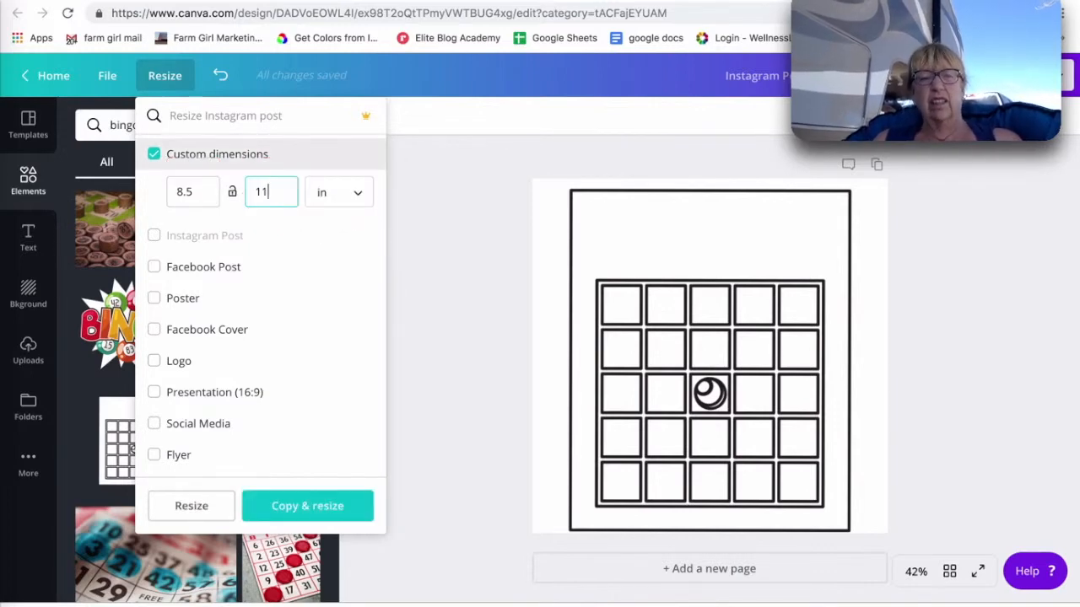
left_click(191, 507)
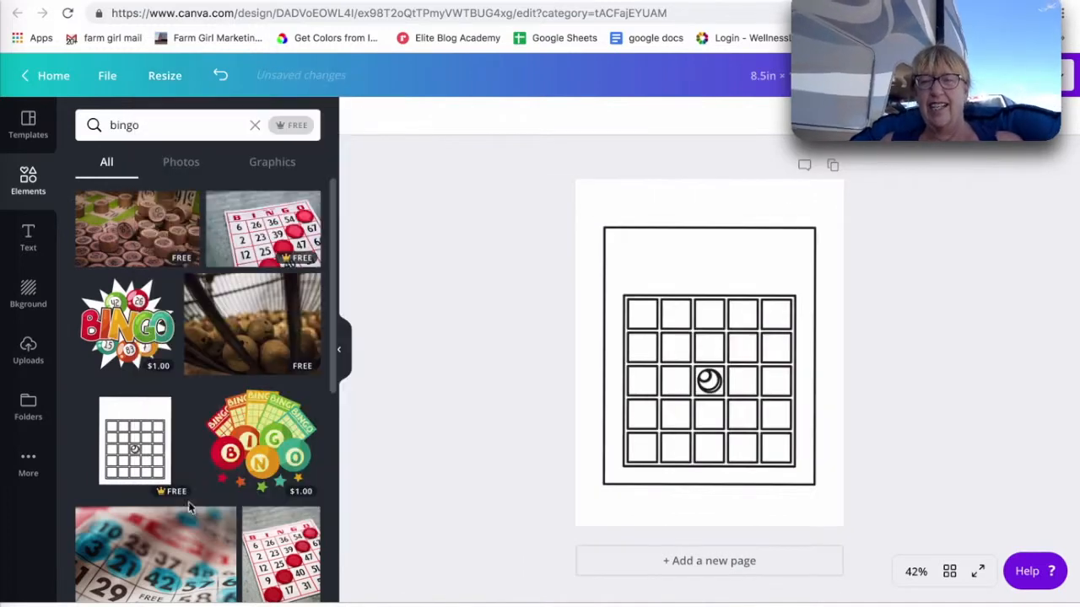
- Enlarge the bingo card graphic to nearly fill the width of the 8.5 × 11 in page and center it
left_click(700, 365)
left_click_drag(537, 529, 517, 574)
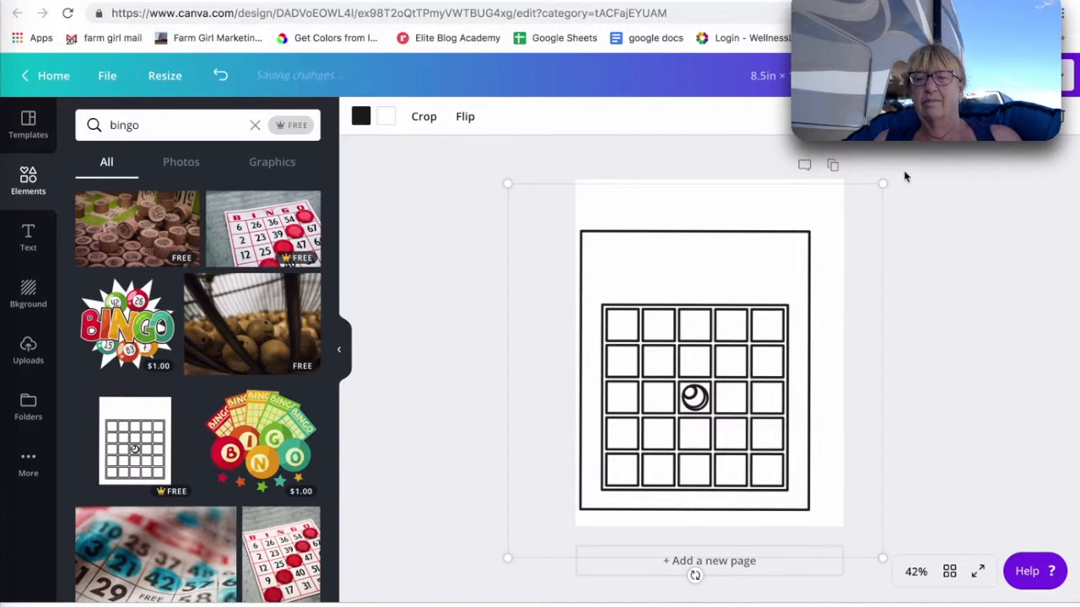
left_click_drag(887, 186, 899, 153)
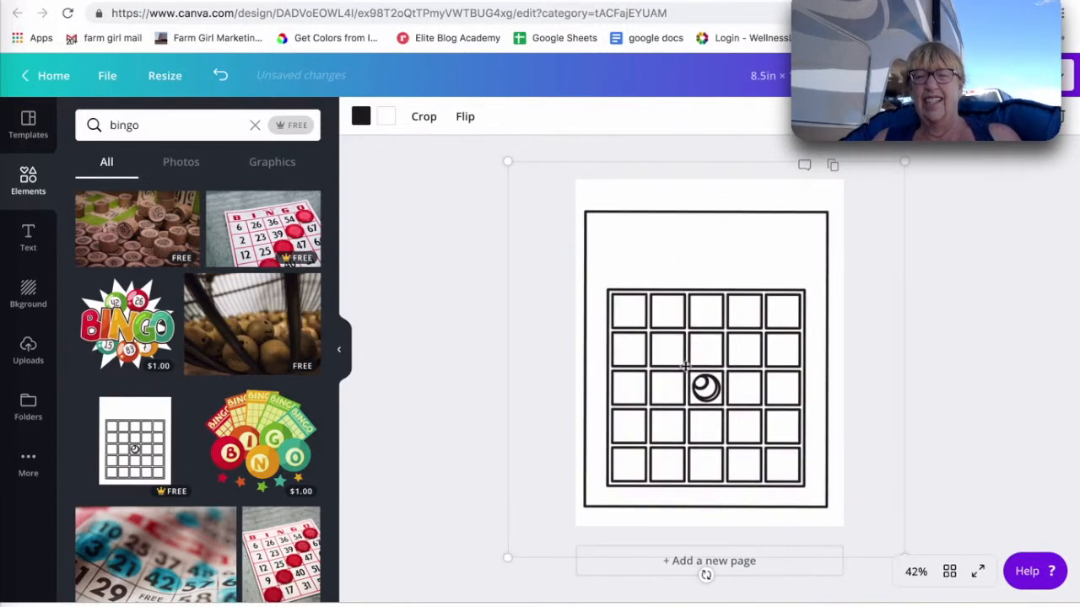
left_click_drag(717, 400, 721, 407)
mouse_move(910, 162)
left_mouse_down()
mouse_move(979, 150)
mouse_move(902, 172)
left_mouse_up()
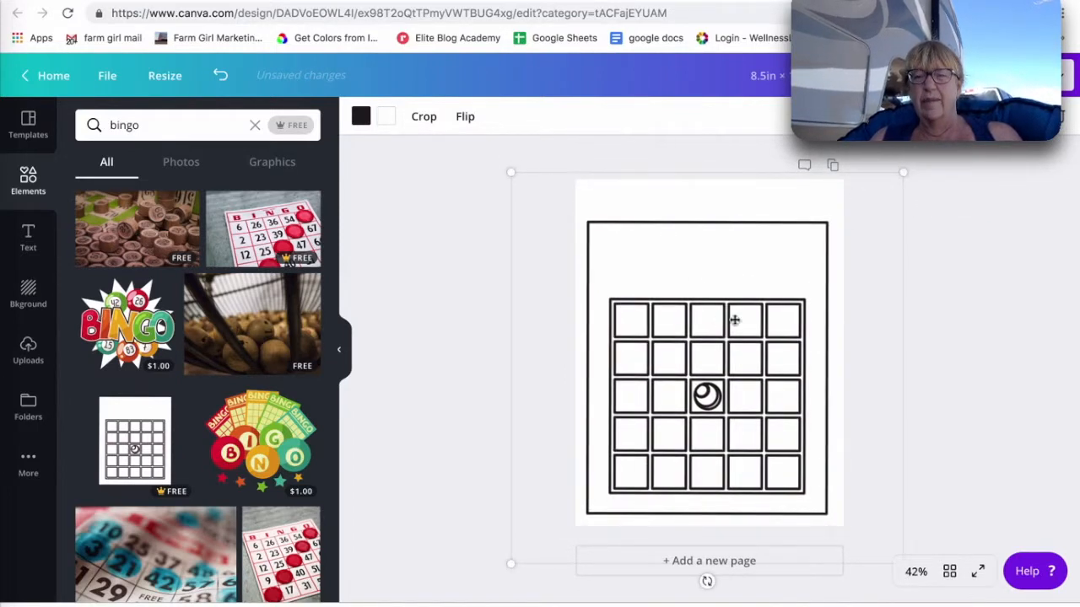
left_click_drag(725, 334, 725, 329)
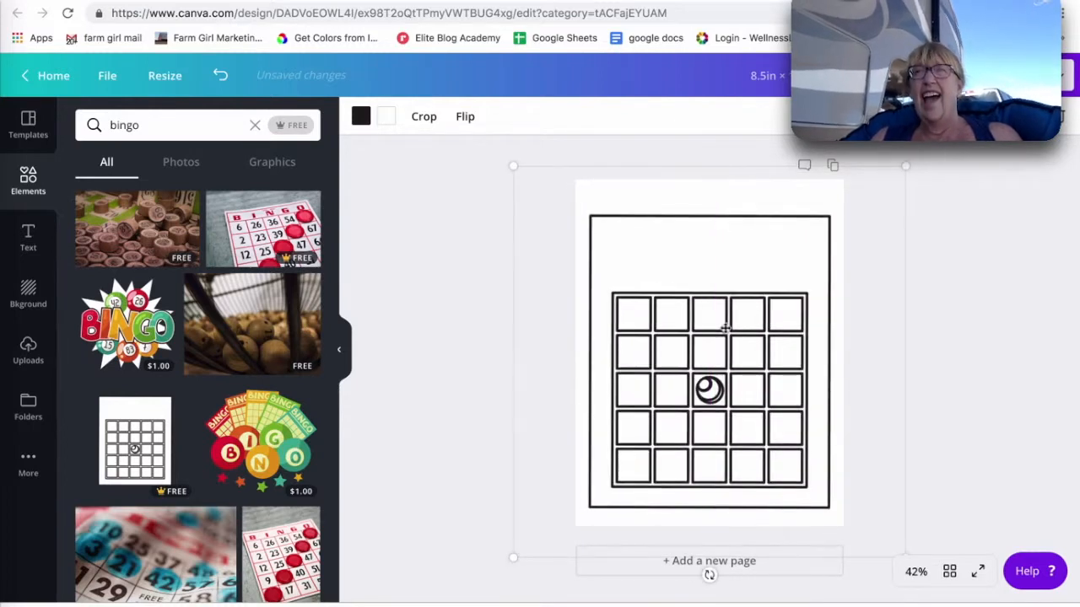
- Add a subheading reading "Pilates Mat Class" and fit it on three lines inside the bingo grid's upper-left square
left_click(917, 573)
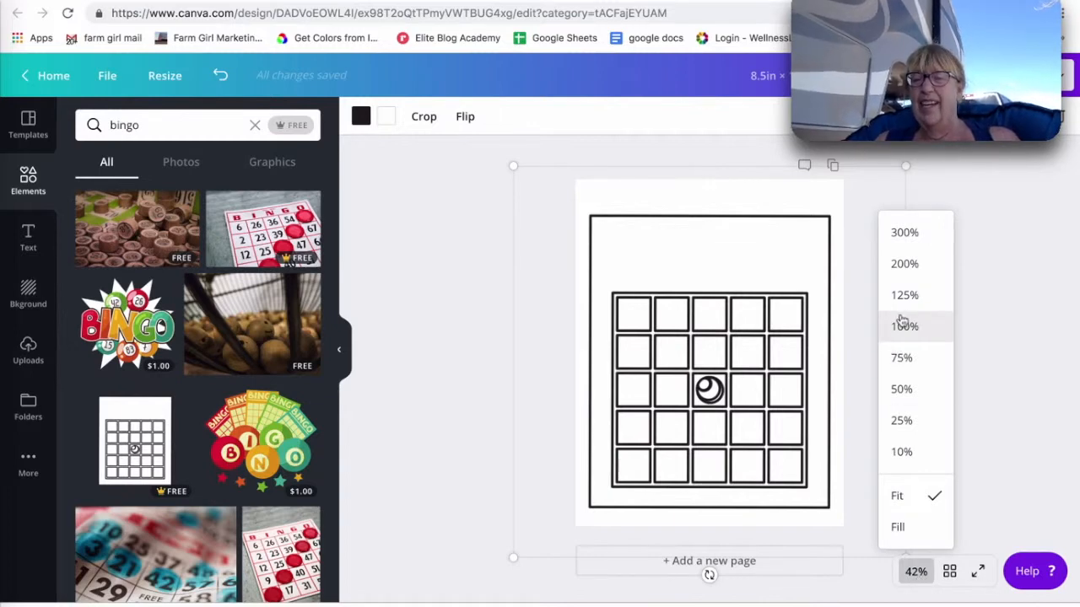
left_click(901, 361)
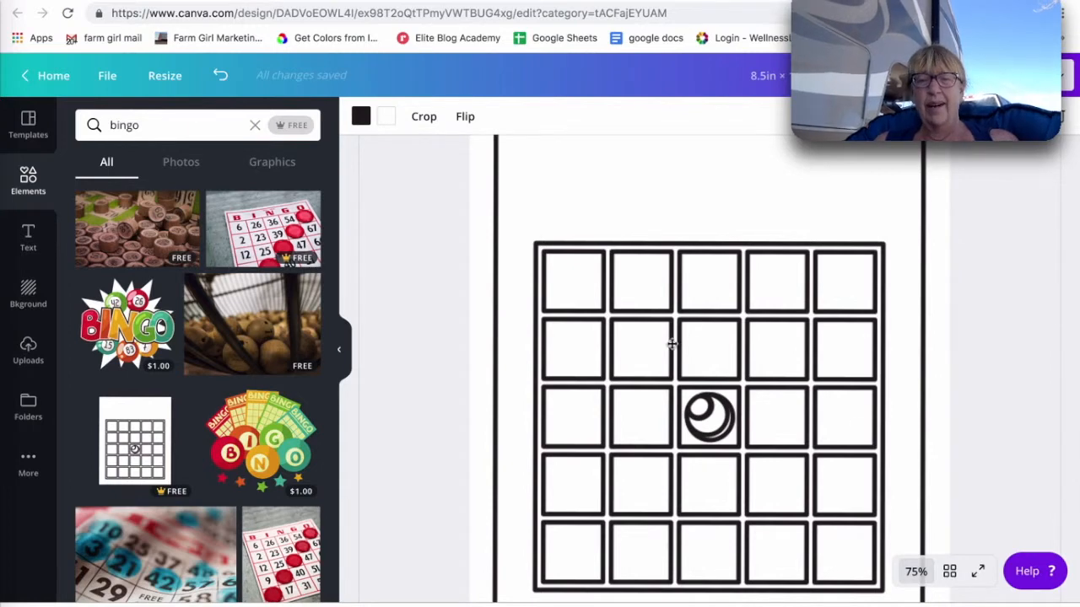
left_click(28, 232)
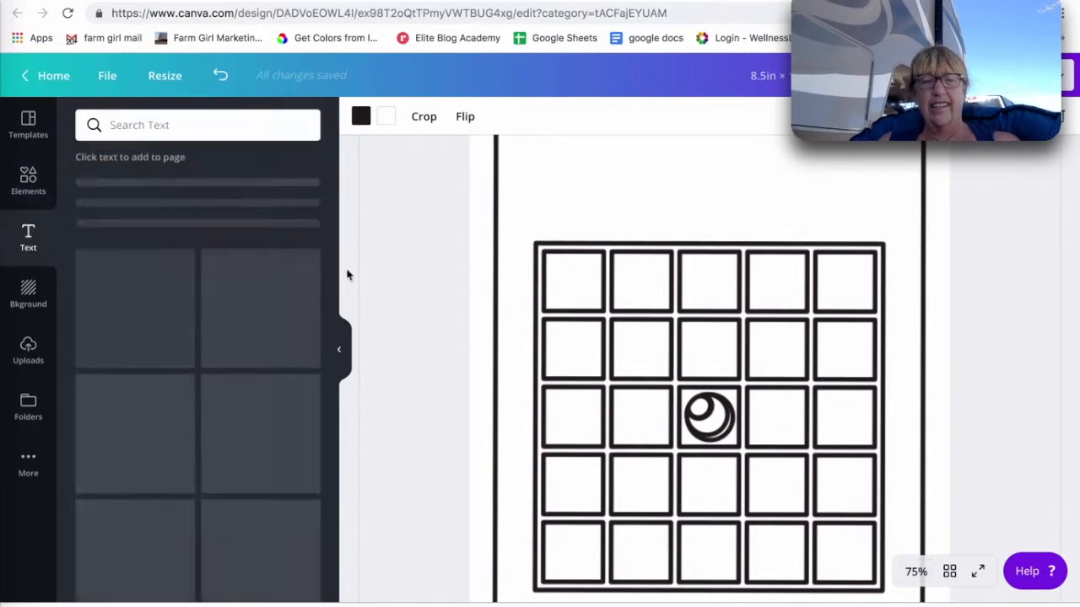
left_click(100, 224)
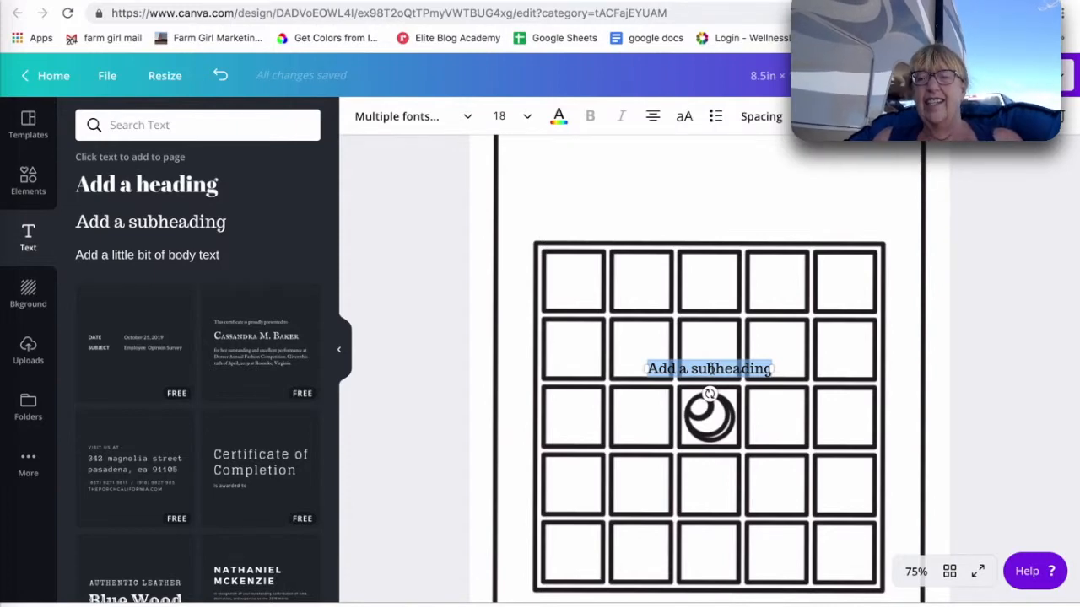
type("Pilate")
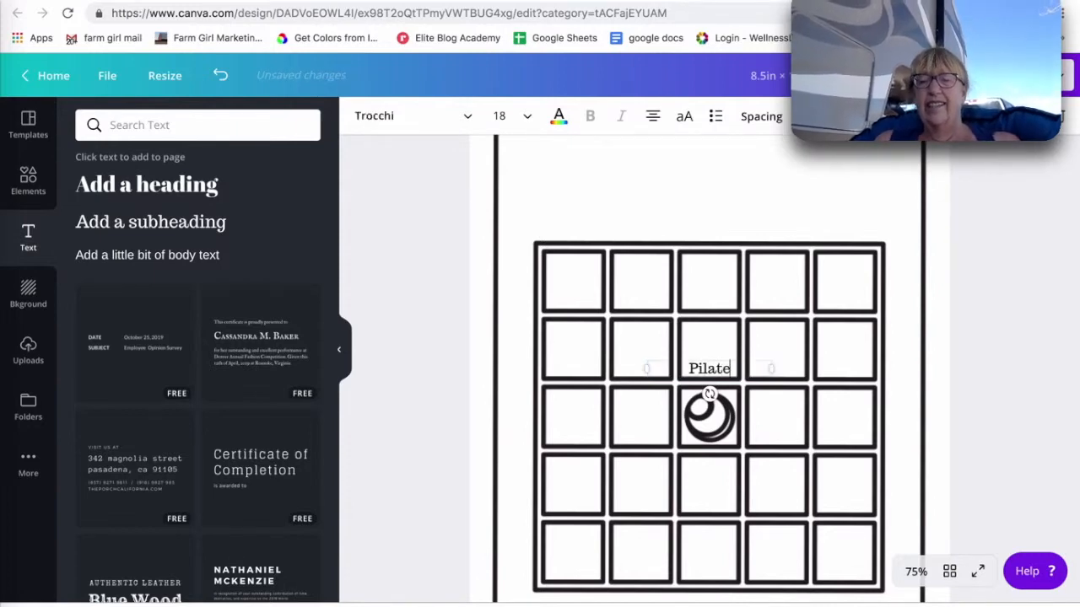
type("s Mat Class")
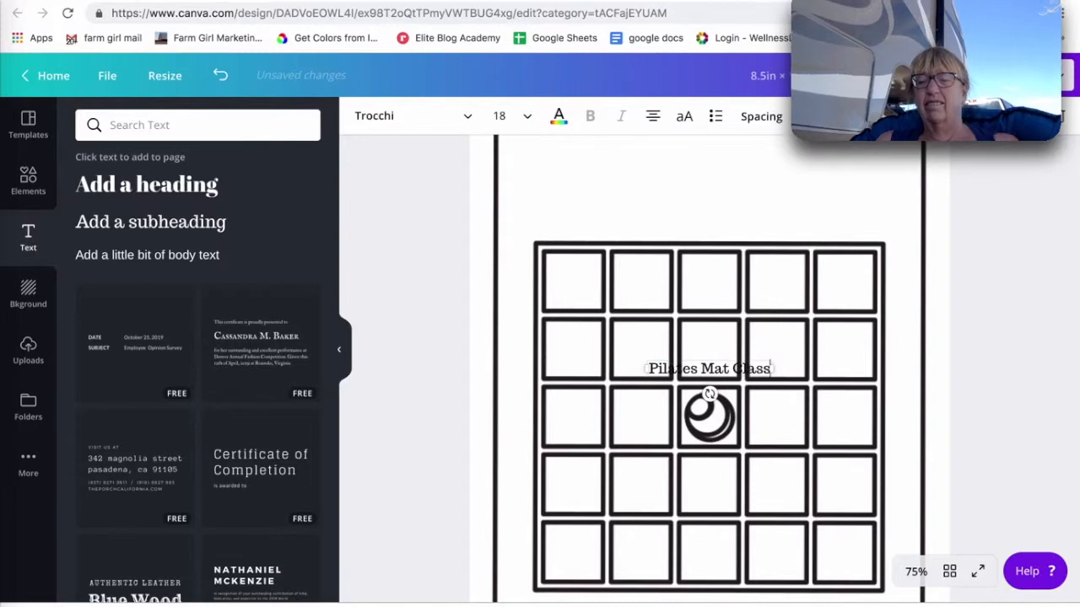
left_click_drag(776, 367, 555, 255)
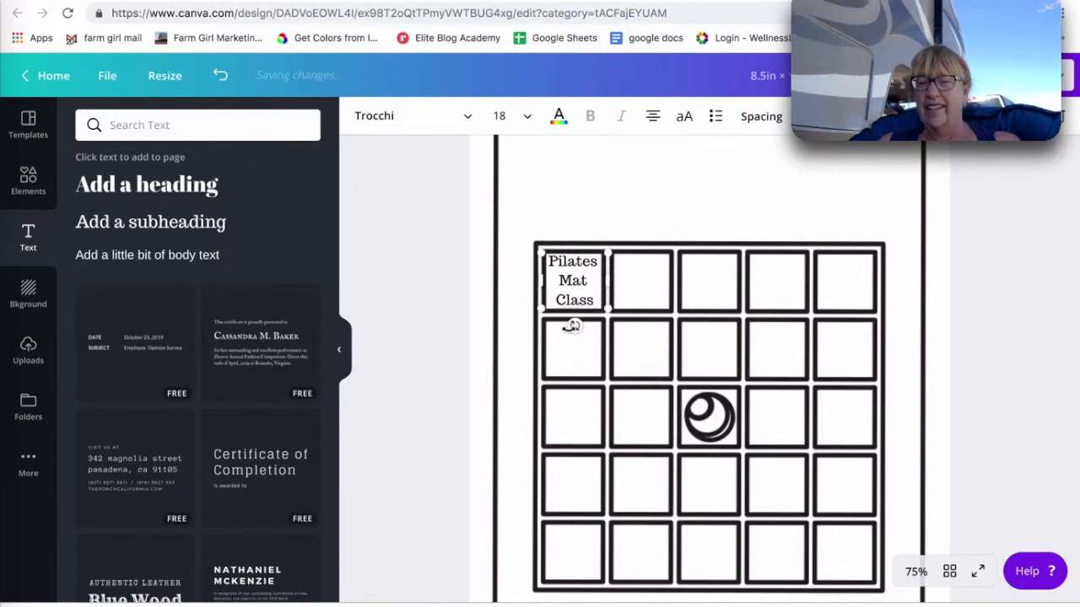
- Set the "Pilates Mat Class" text to the Aileron Heavy font and narrow its box so it wraps inside the square
left_click(464, 118)
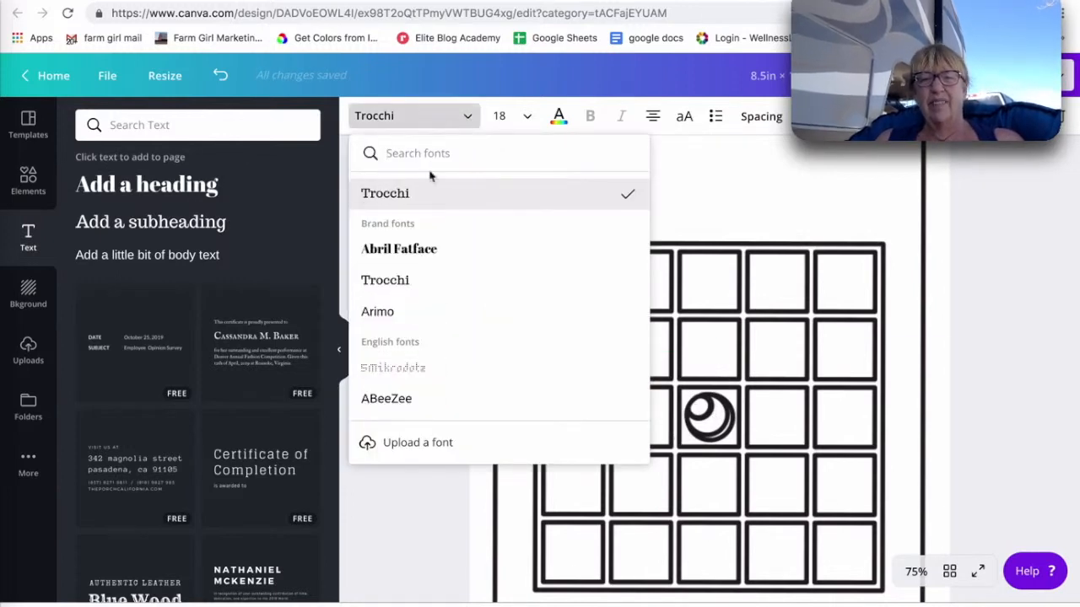
scroll(409, 413, "down", 3)
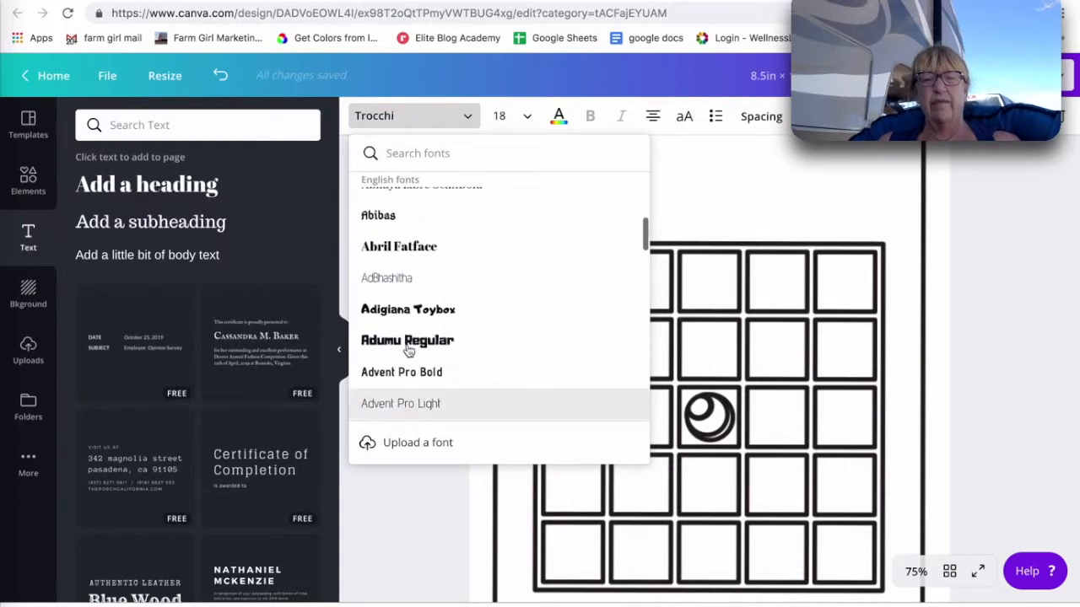
scroll(411, 347, "down", 3)
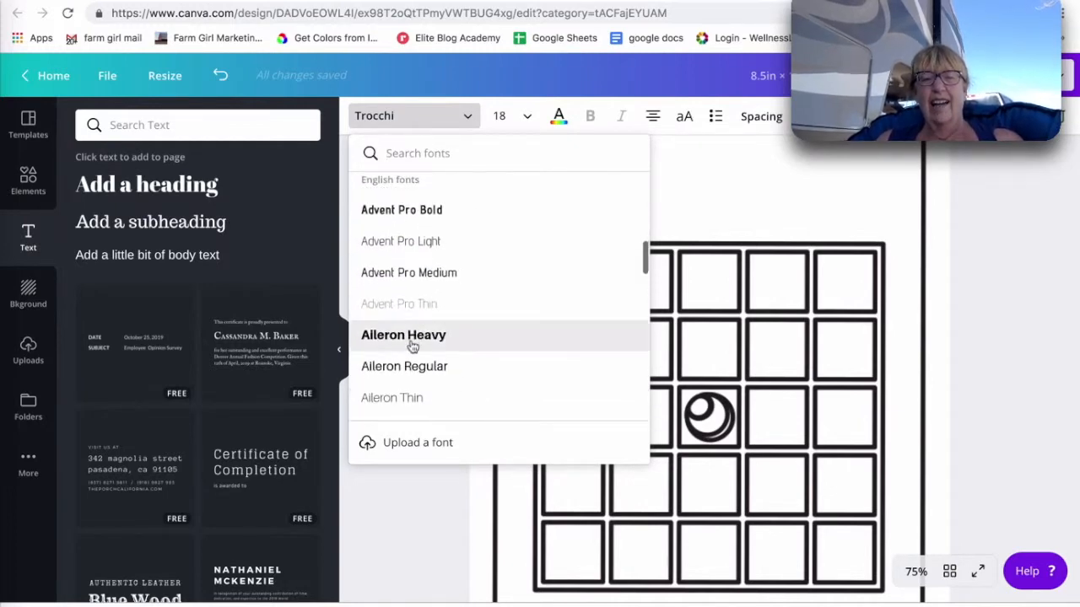
left_click(409, 344)
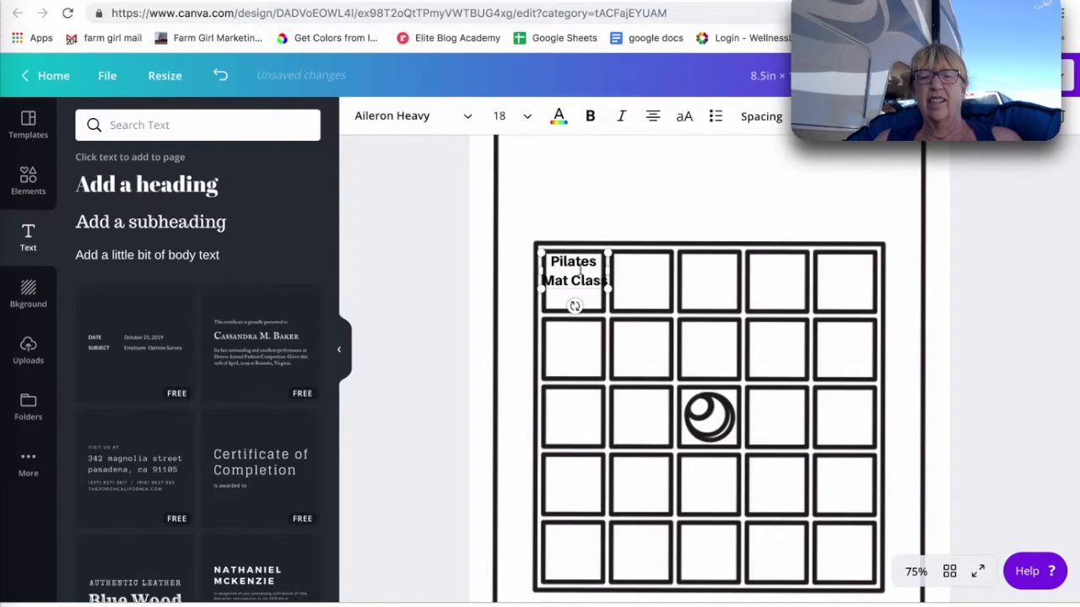
left_click_drag(607, 272, 596, 274)
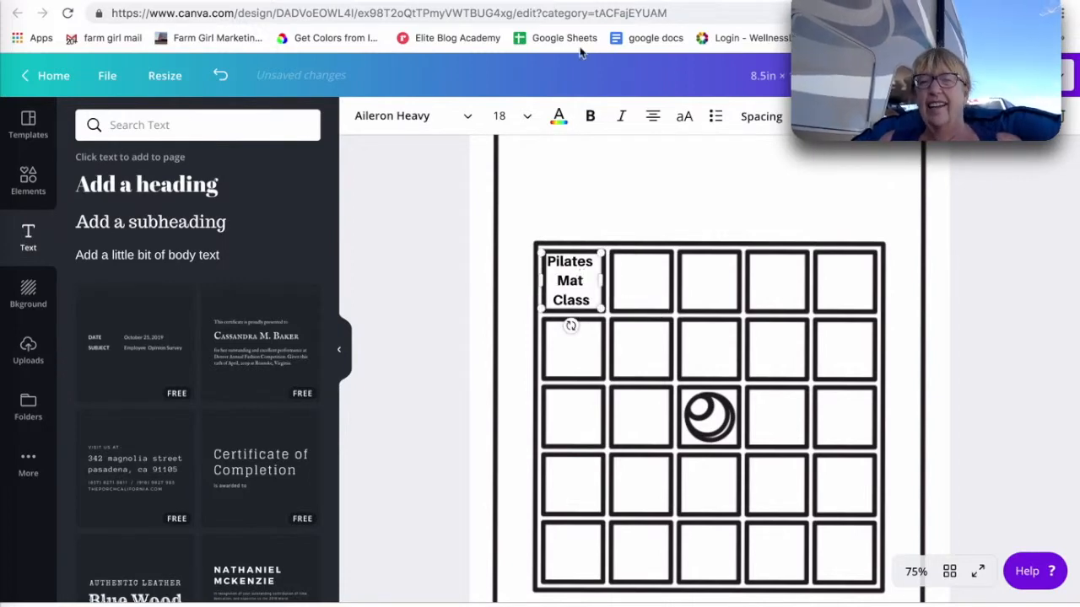
- Color the "Pilates Mat Class" text violet from the default colors and nudge it to the center of its square
left_click(558, 116)
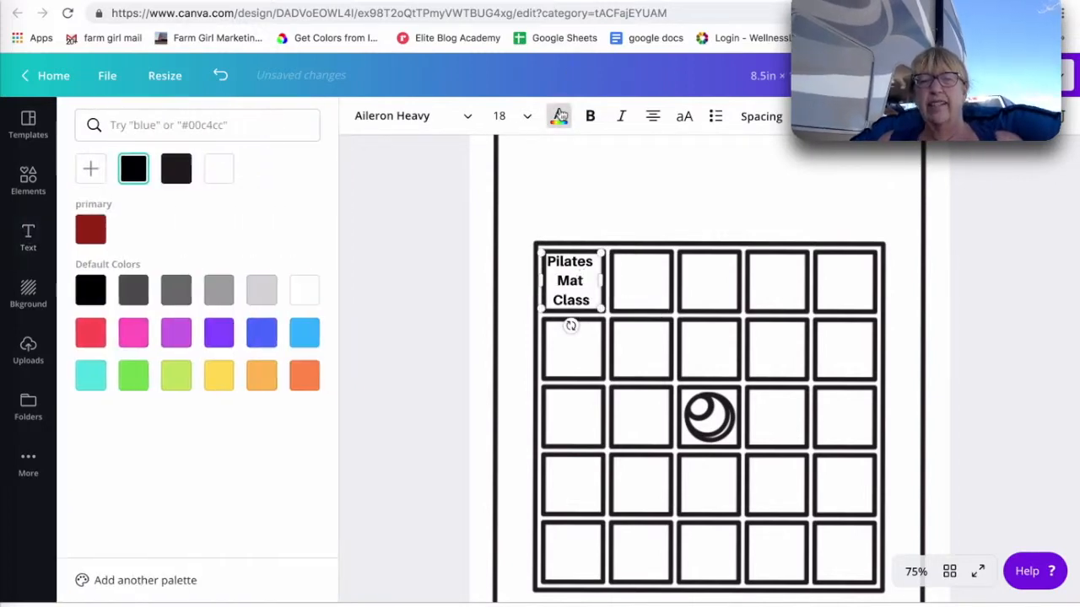
left_click(219, 332)
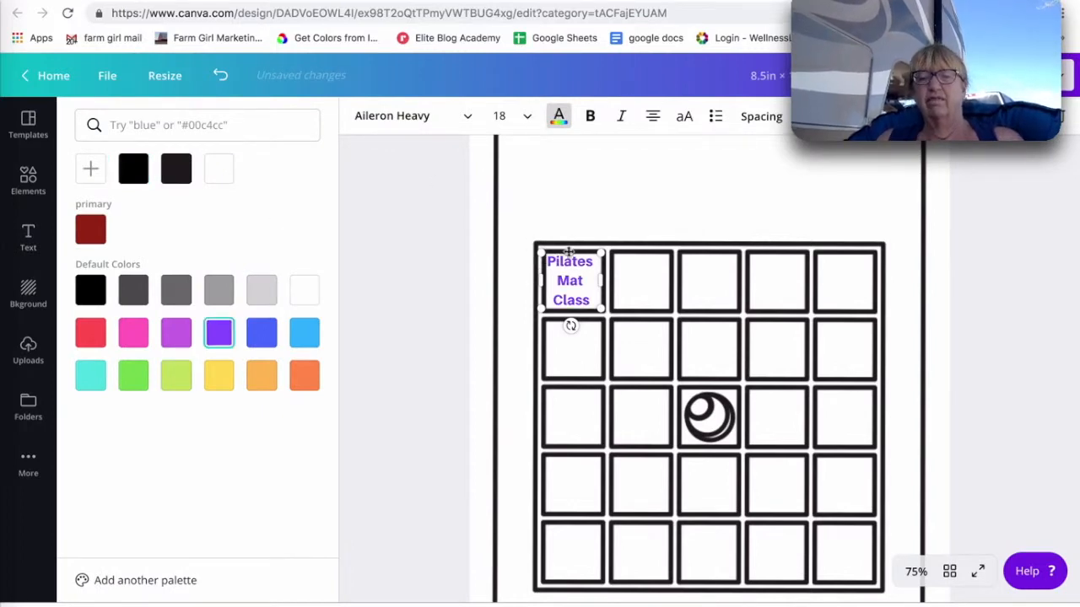
left_click_drag(571, 253, 575, 255)
left_click(470, 438)
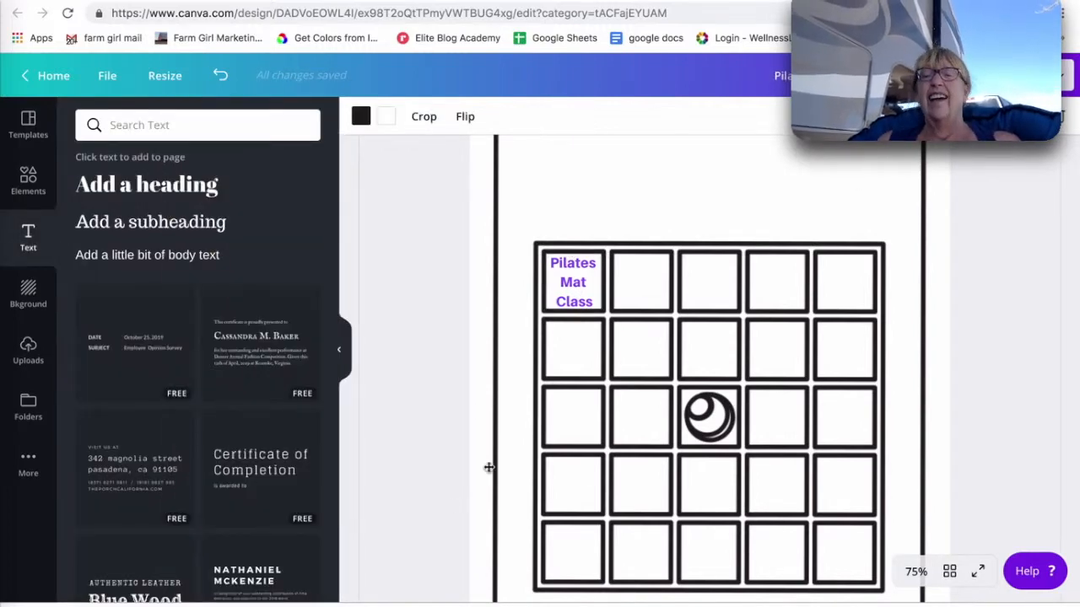
- Add a heading text box and position it in the blank area above the bingo grid
scroll(424, 344, "up", 2)
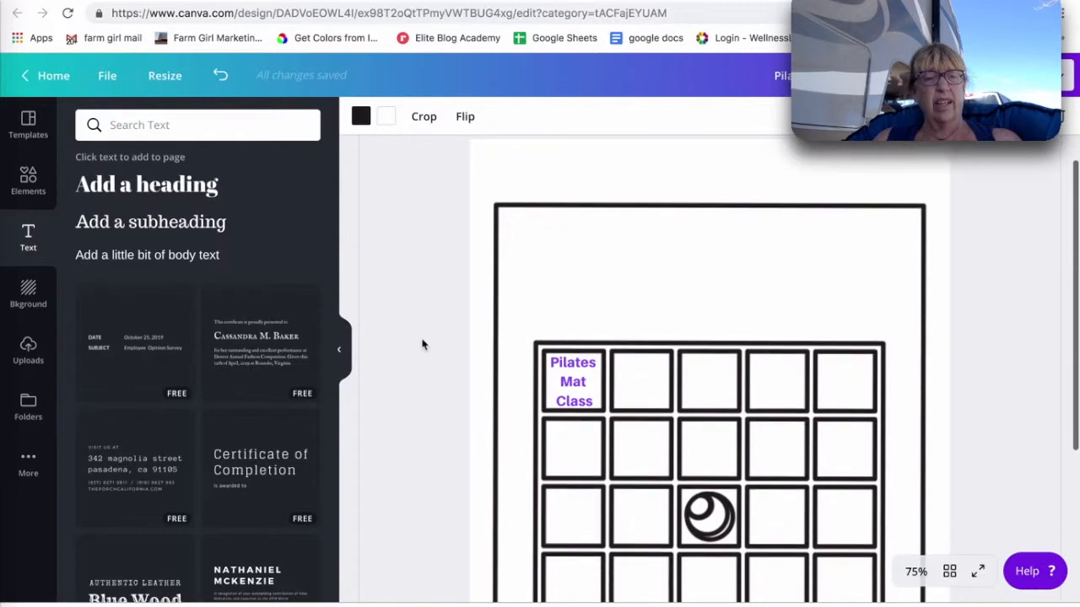
left_click(139, 184)
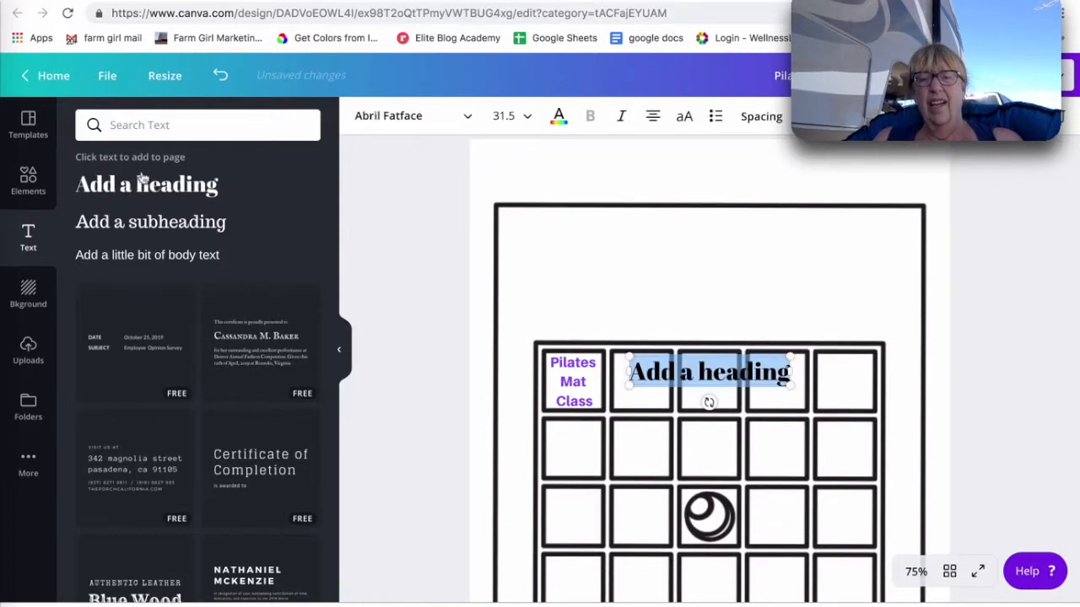
left_click_drag(709, 397, 694, 248)
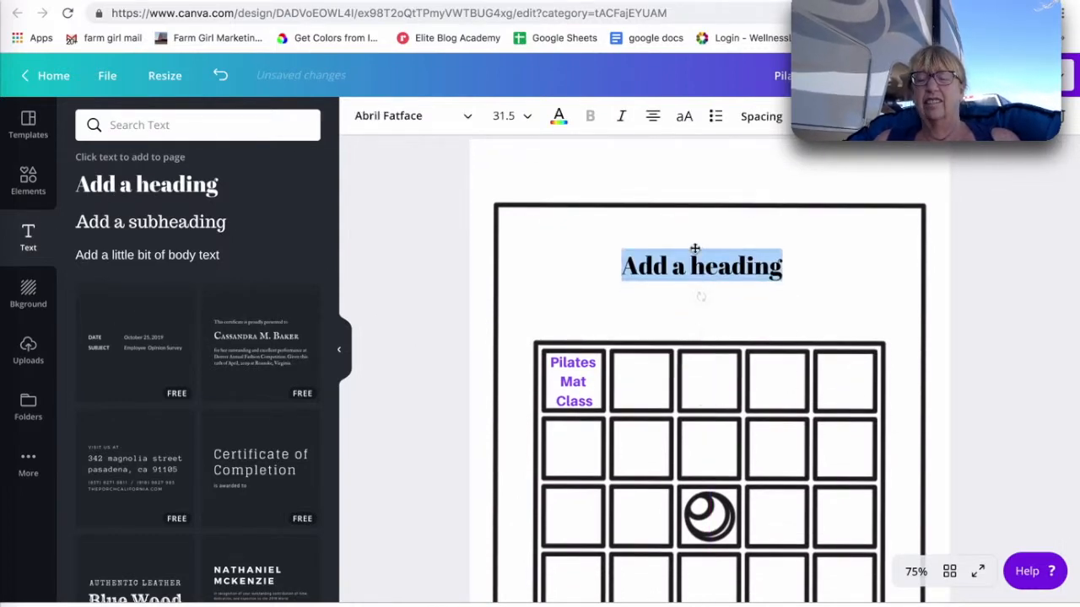
- Replace the heading's placeholder text with "Bingo at My Pilates Studio"
left_click(750, 268)
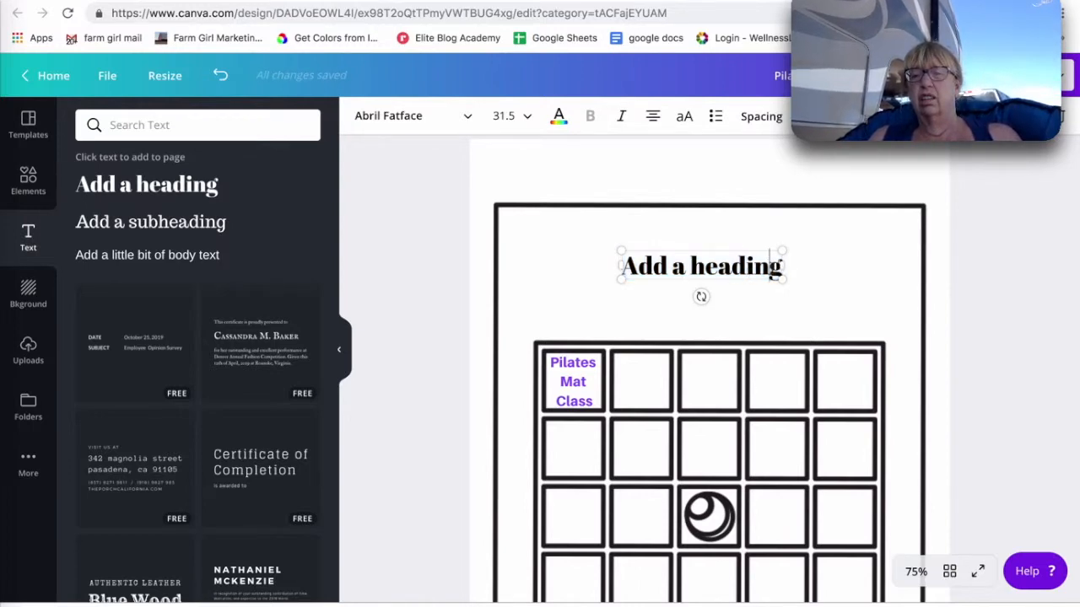
key("BackSpace")
key("BackSpace")
key("BackSpace")
key("BackSpace")
key("BackSpace")
key("BackSpace")
key("BackSpace")
key("BackSpace")
key("BackSpace")
key("BackSpace")
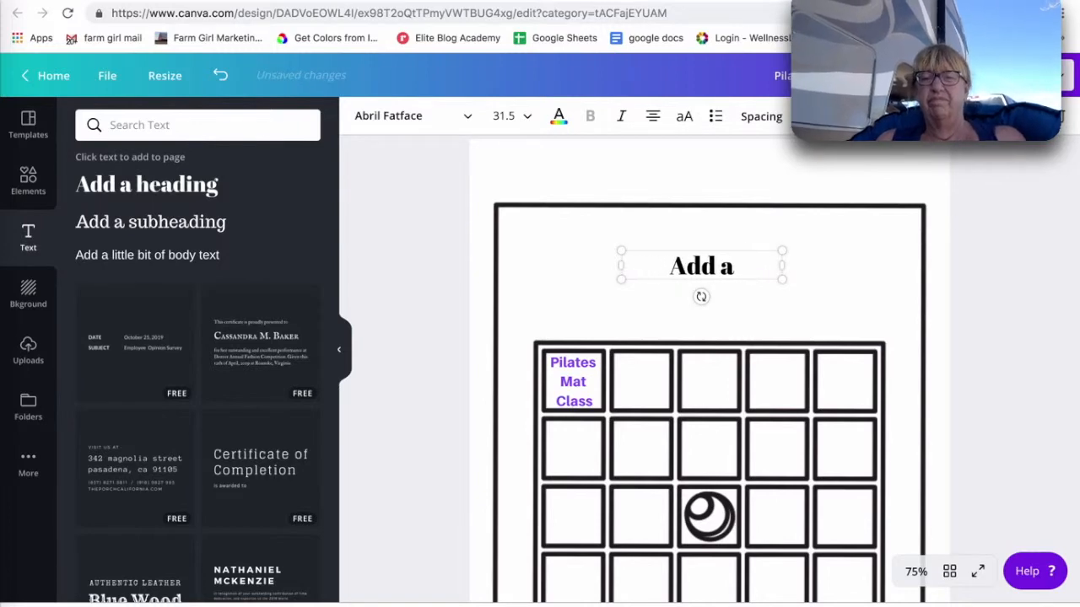
key("BackSpace")
key("BackSpace")
key("BackSpace")
type("Bingo")
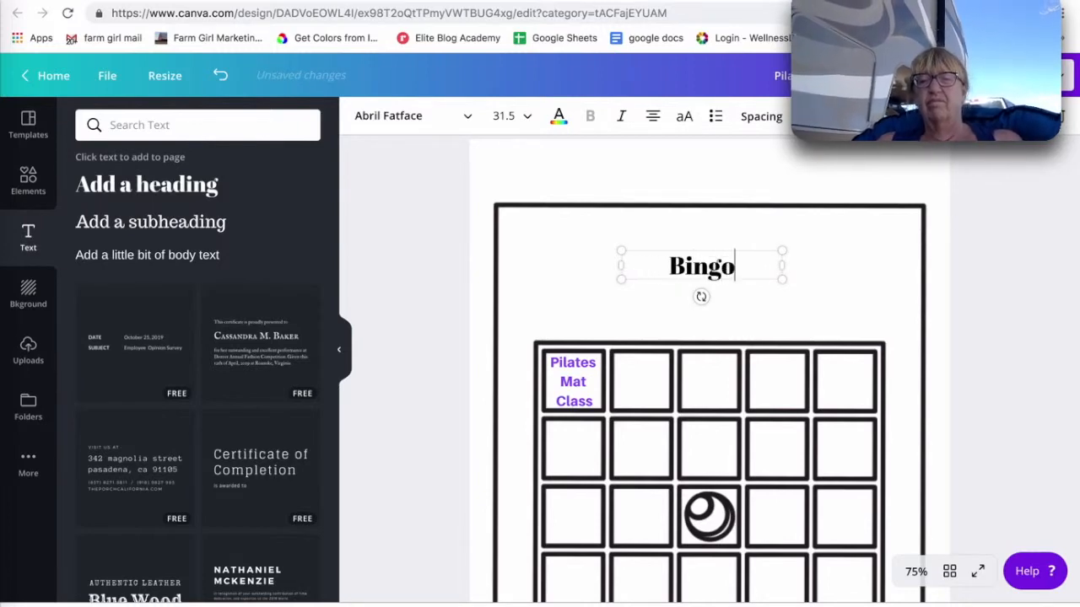
type(" at My")
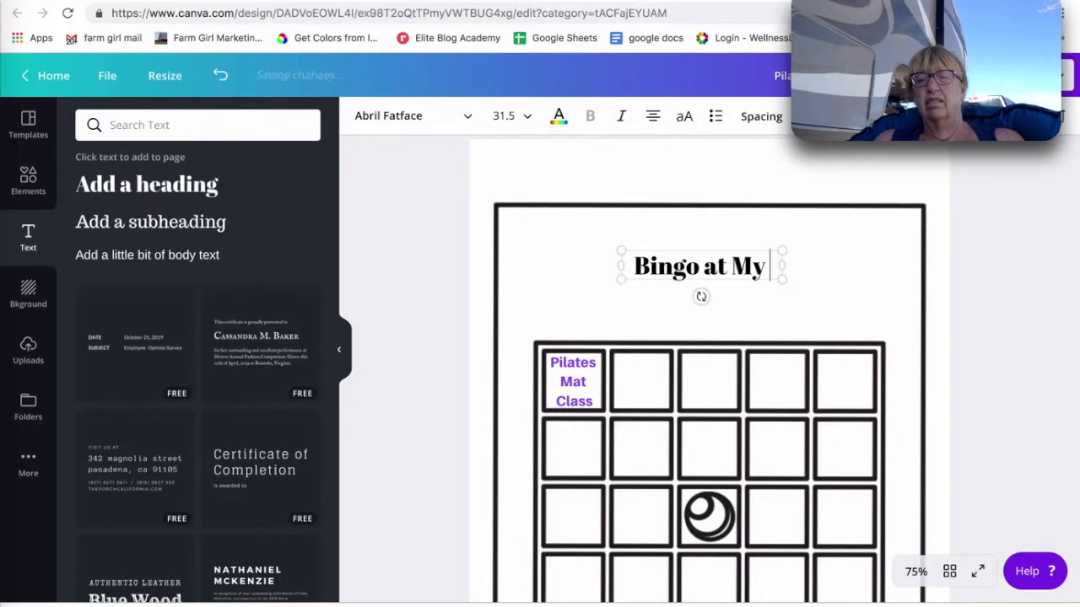
type(" Pilates Studio")
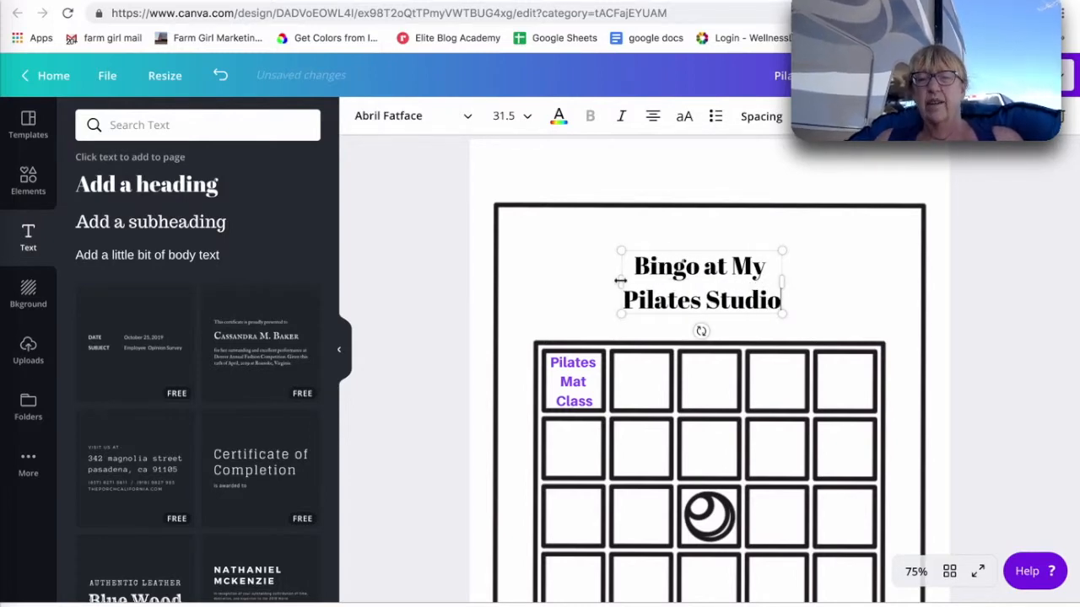
- Widen the heading's text box to span the card's outer frame so the title fits on one line
left_click_drag(620, 283, 525, 287)
left_click_drag(778, 282, 926, 265)
left_click_drag(529, 267, 500, 265)
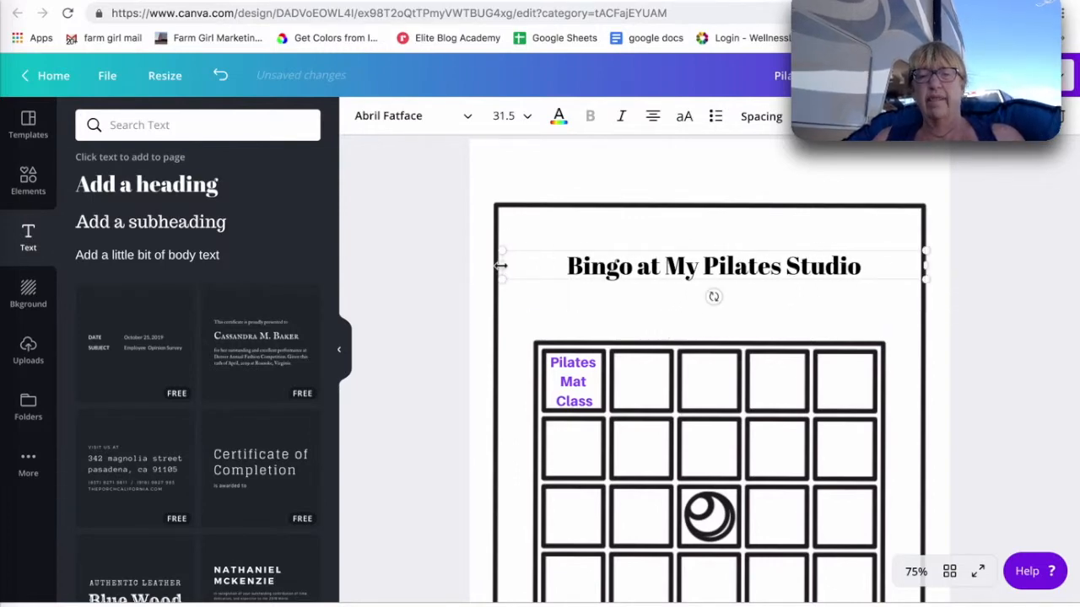
- Set the heading's font size to 42 and move it up just beneath the frame's upper border
left_click(538, 115)
scroll(520, 407, "down", 4)
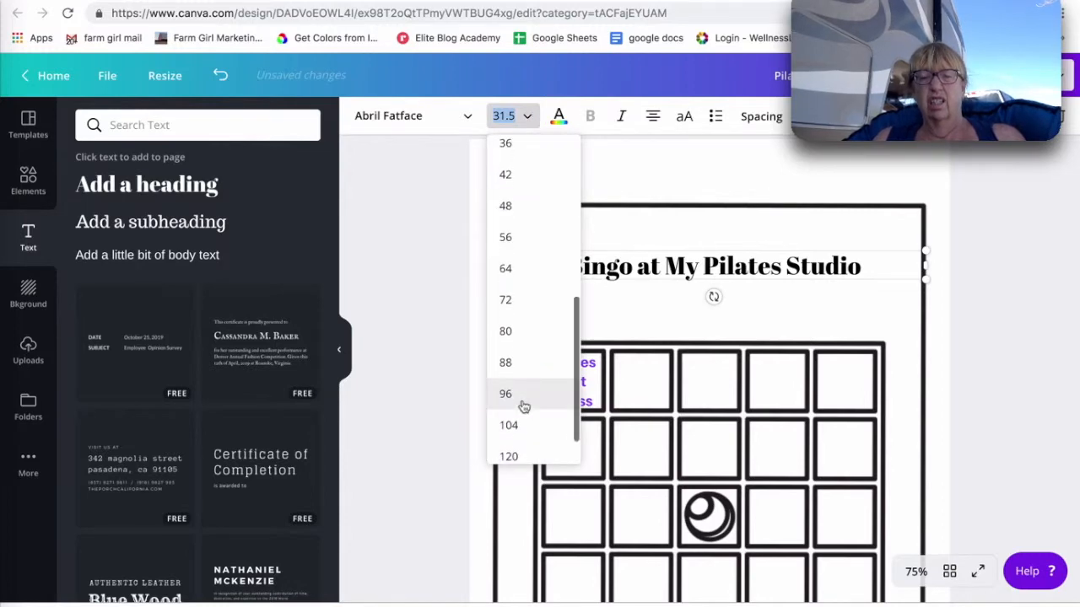
left_click(512, 300)
left_click_drag(724, 238, 713, 203)
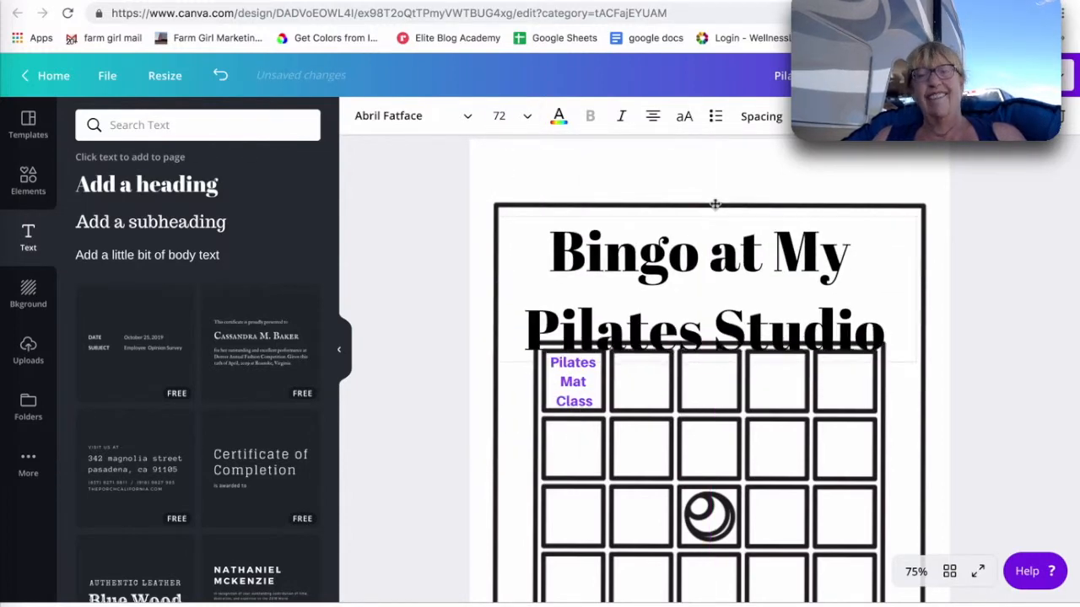
left_click(530, 118)
left_click(510, 238)
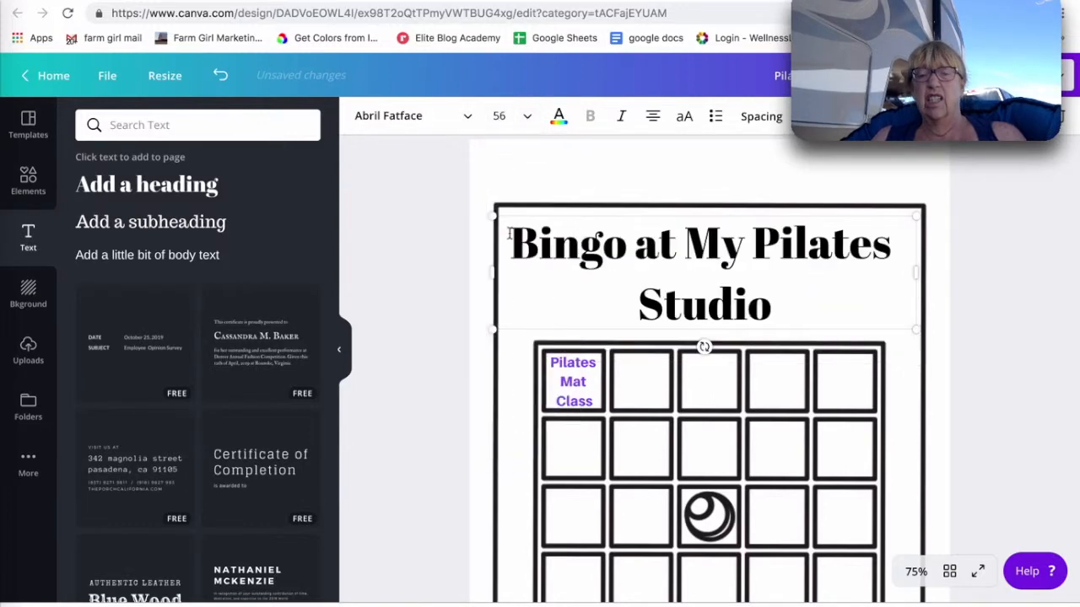
left_click(527, 116)
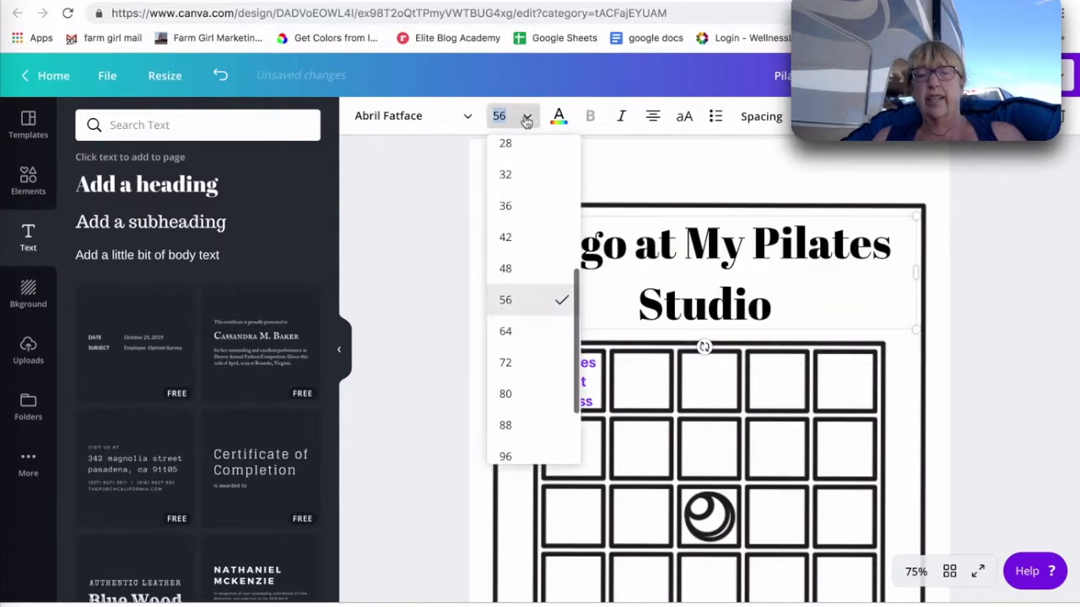
left_click(516, 240)
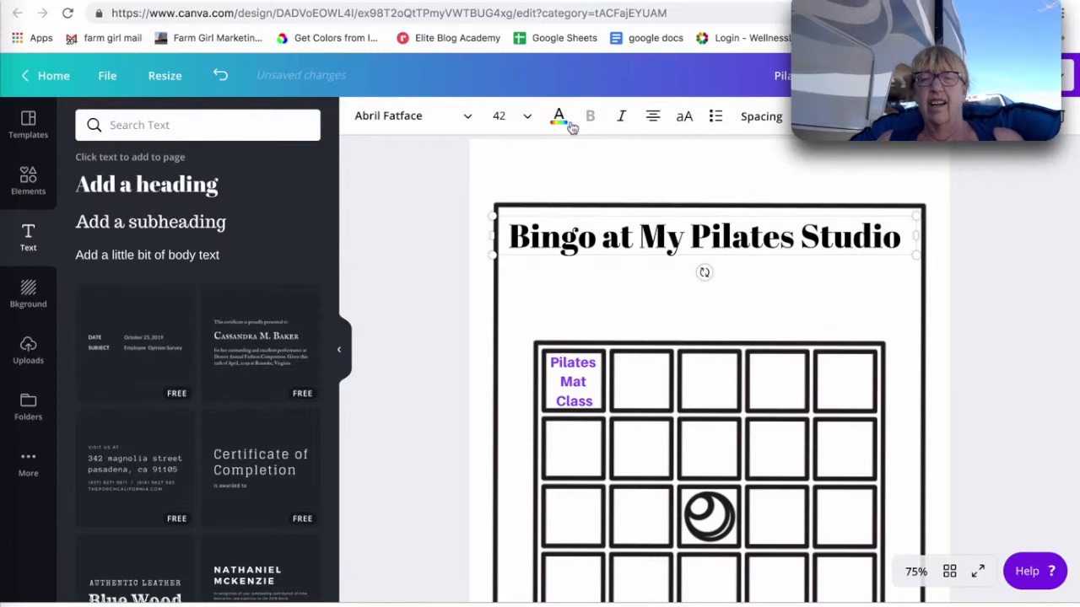
- Color the "Bingo at My Pilates Studio" heading light purple from the default colors
left_click(556, 117)
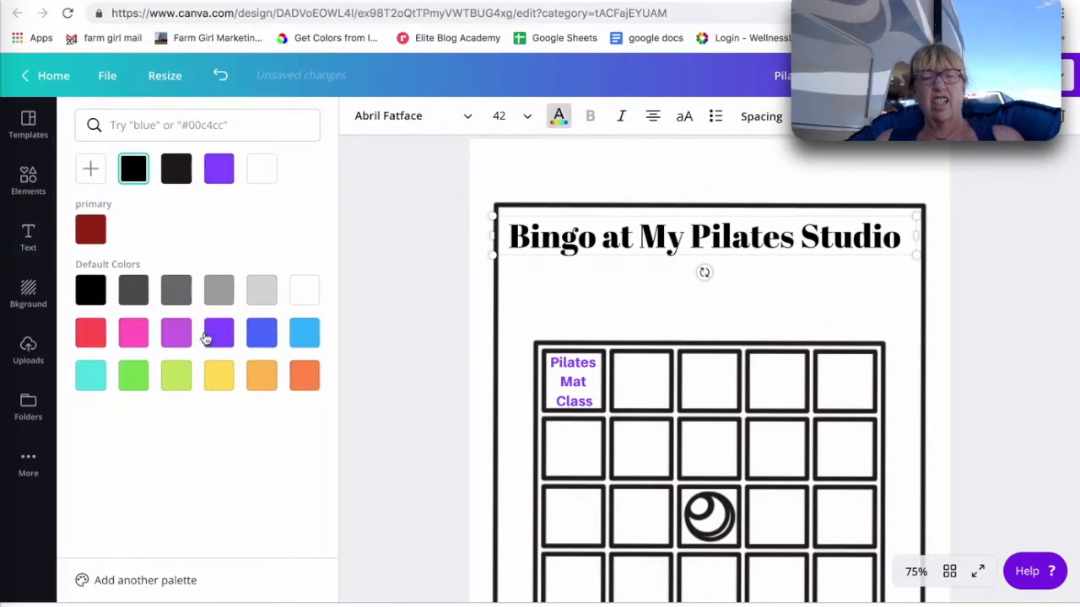
left_click(173, 336)
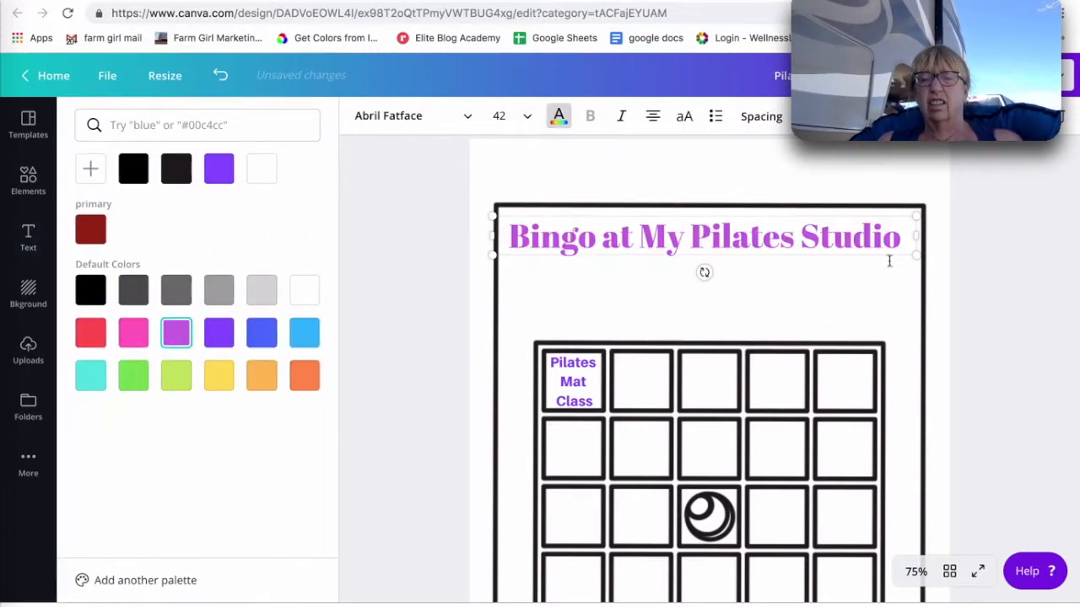
left_click(823, 308)
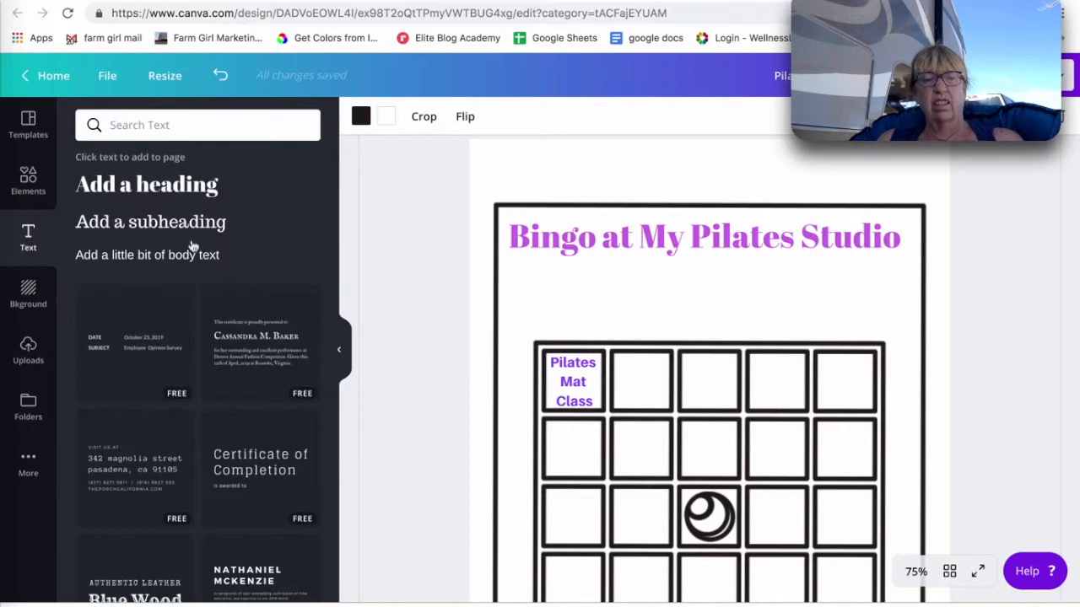
- Add a subheading between the title and the bingo grid reading "Blackout wins a TEE Shirt"
left_click(154, 222)
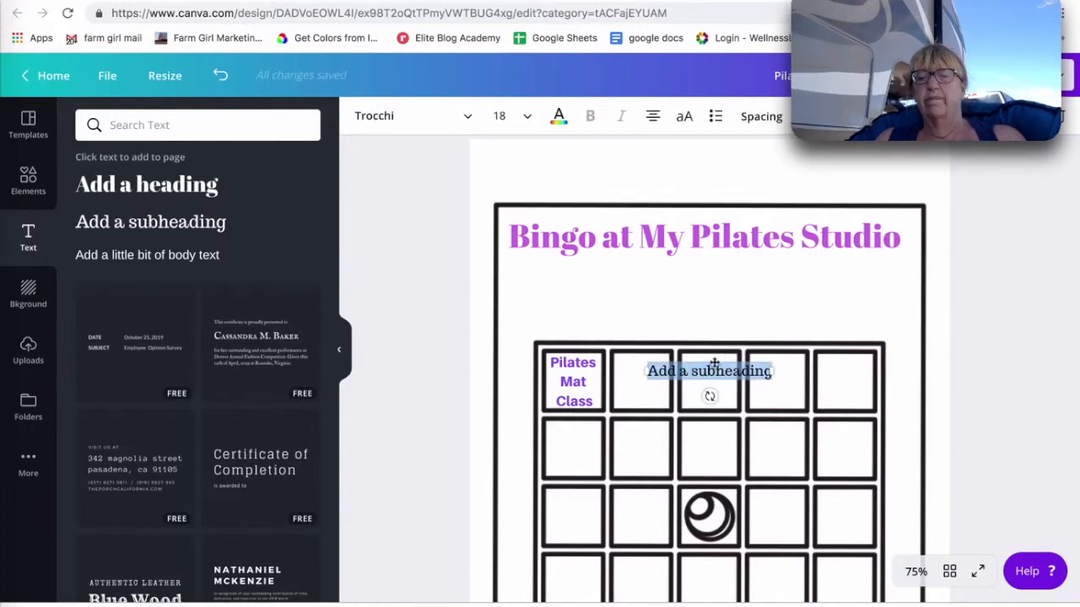
left_click_drag(716, 353, 699, 279)
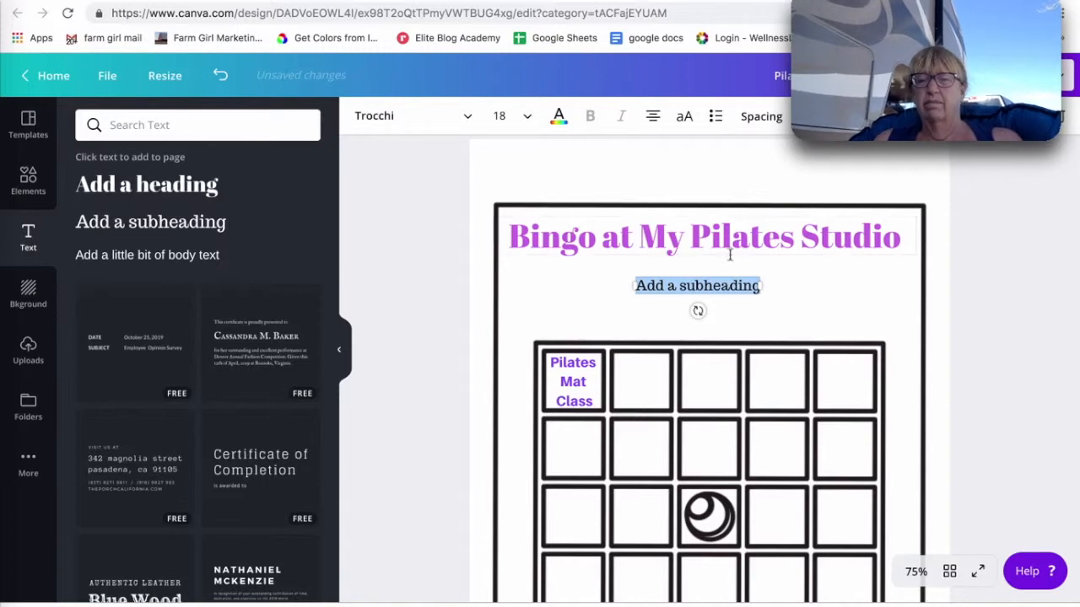
left_click(722, 291)
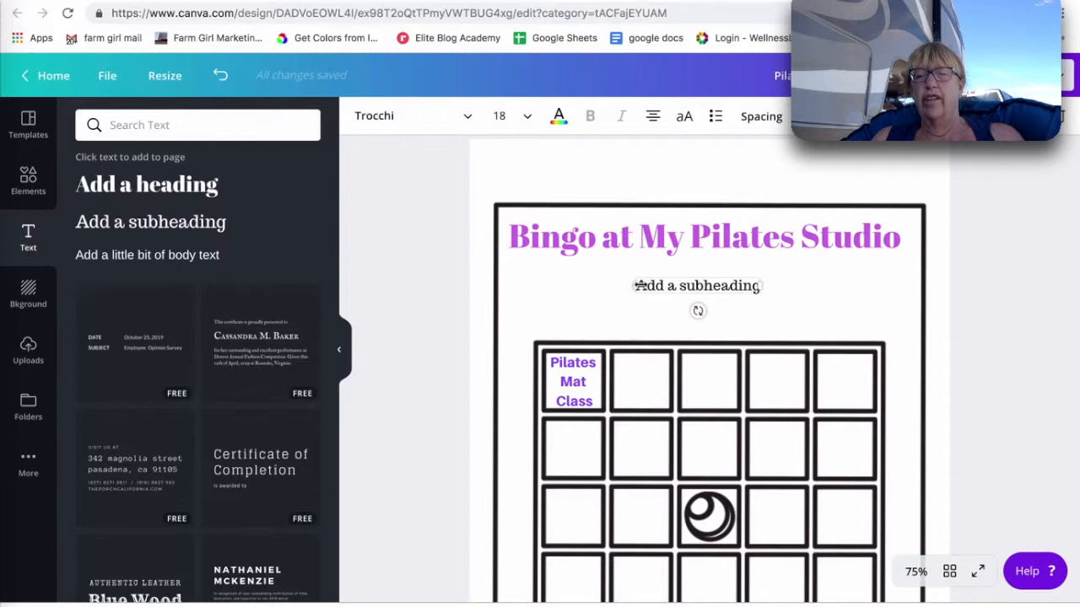
left_click_drag(635, 285, 761, 285)
type("Blackout wins")
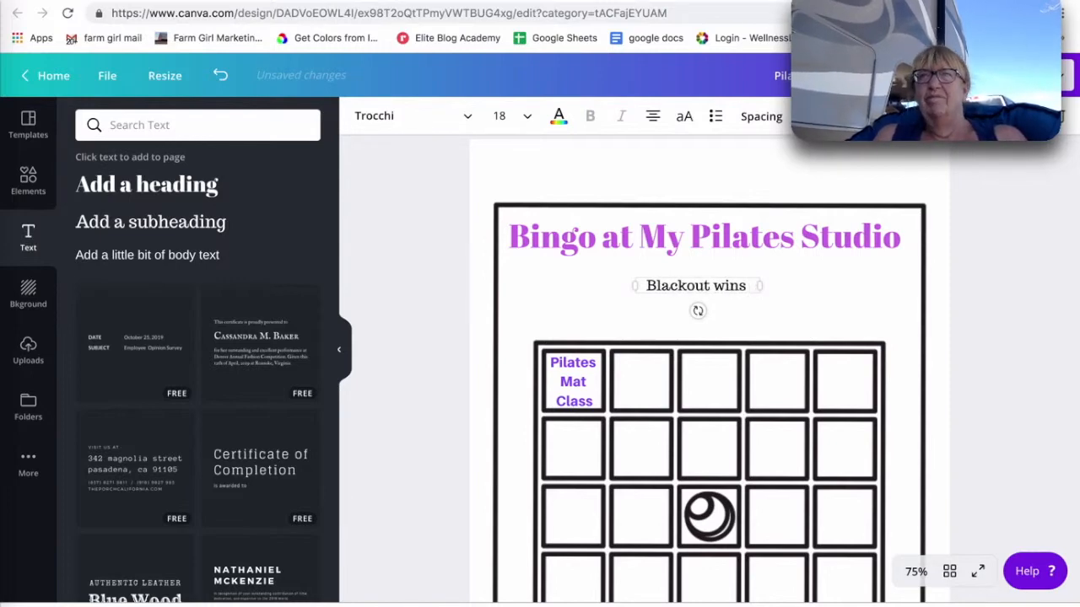
type("a")
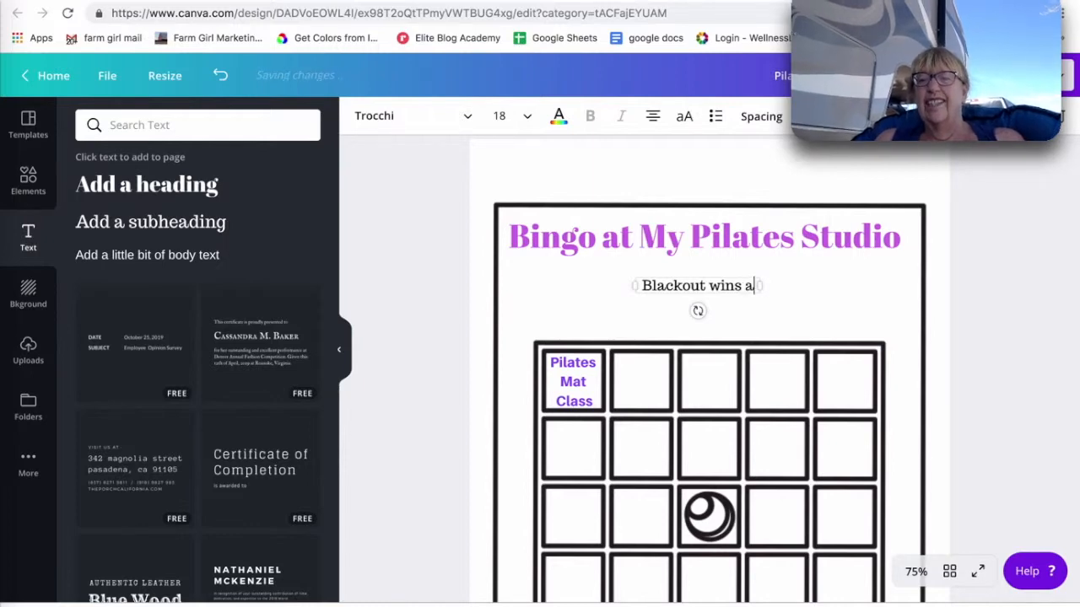
type(" TEE SH")
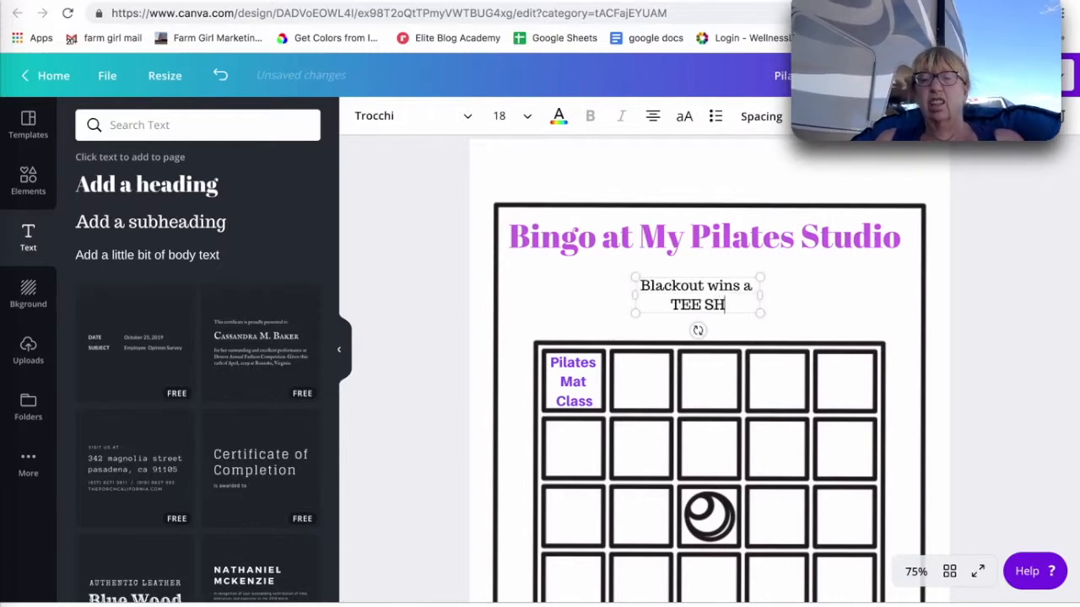
key("BackSpace")
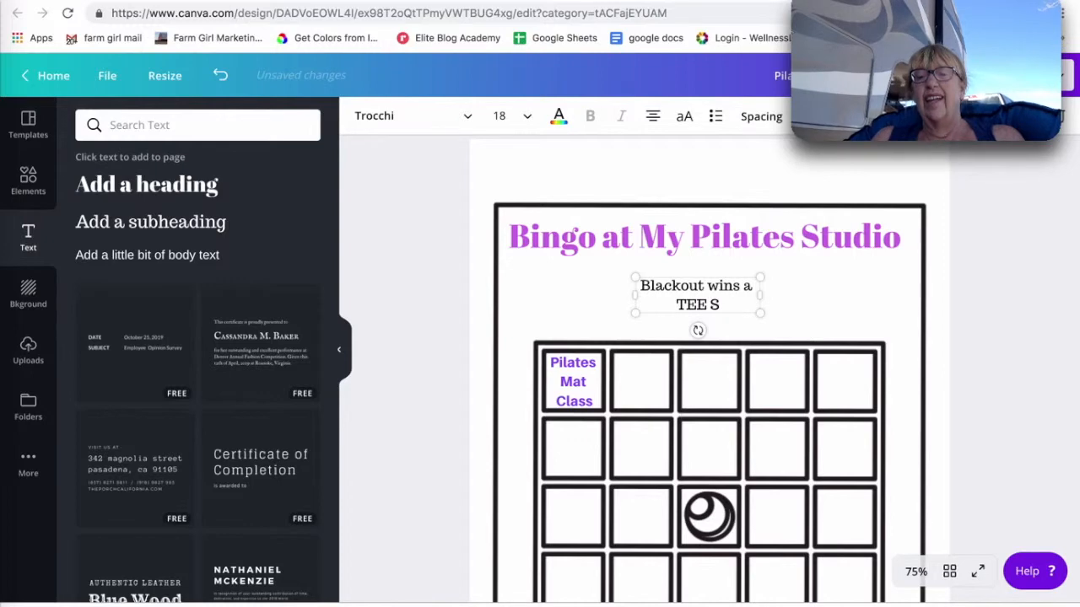
type("hirt")
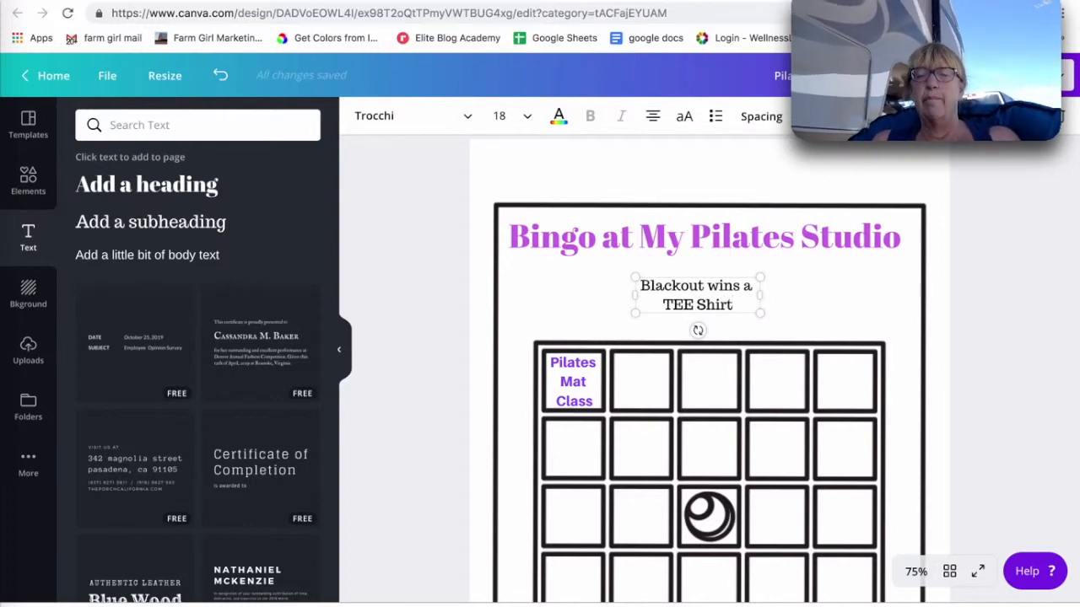
- Append "Bingo wins a pair Toesox" to the subheading, starting on a new line
key("Return")
type("Bingo wins ")
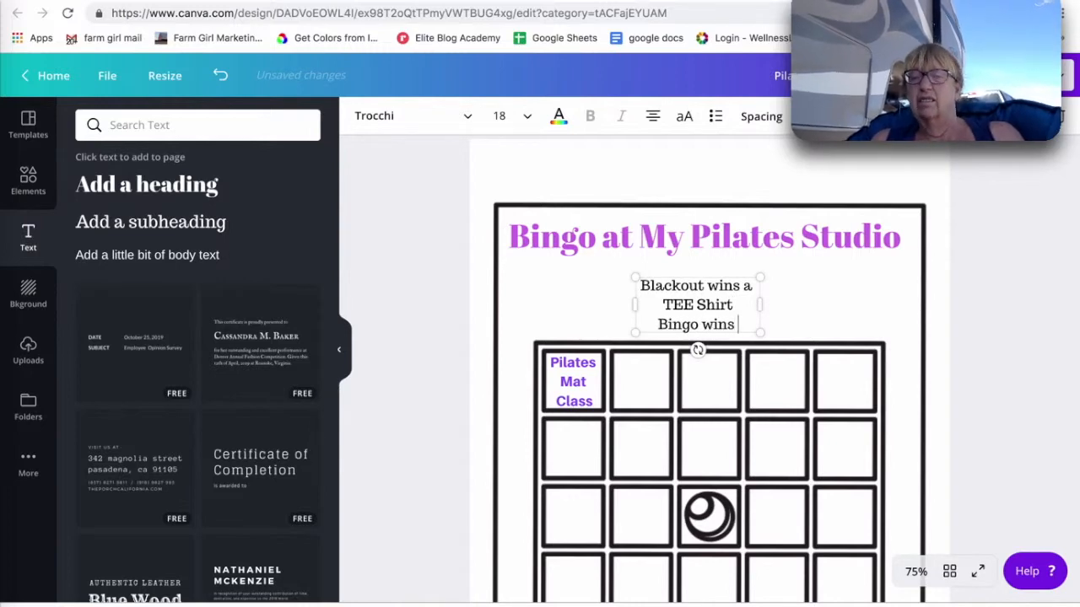
type("a pair")
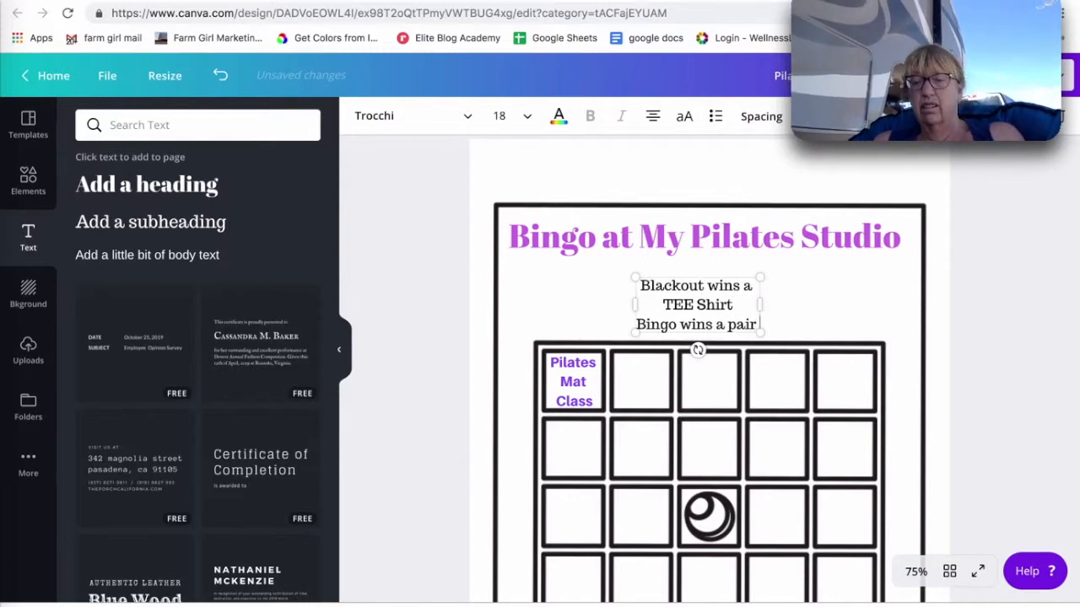
key("Return")
type("To")
type("cson")
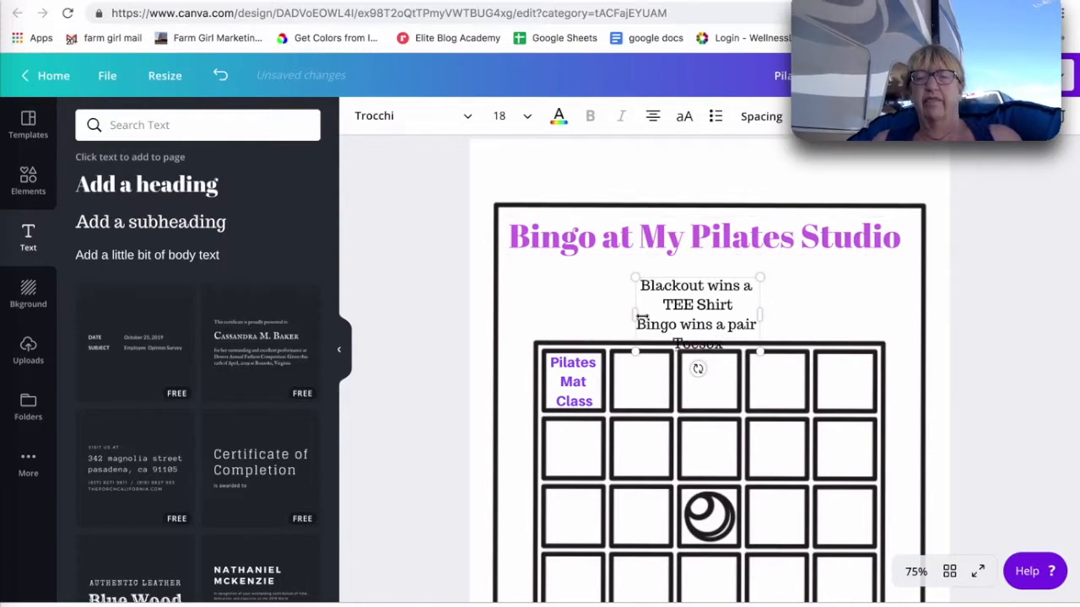
- Widen the subheading's text box across the frame so each prize fits on one line, centered under the title
left_click_drag(630, 315, 489, 291)
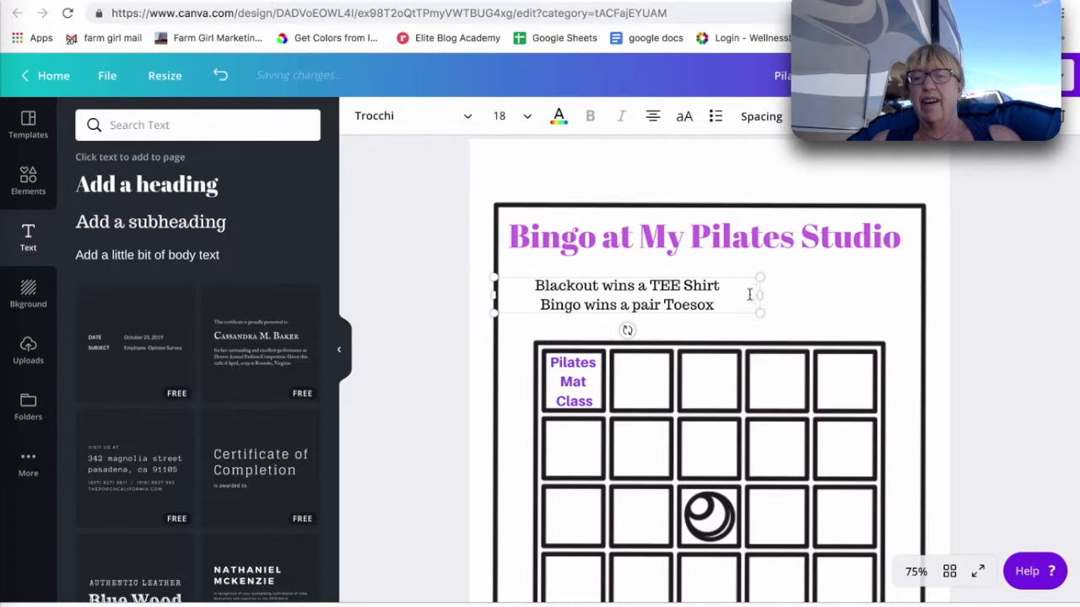
left_click_drag(765, 295, 918, 271)
left_click_drag(491, 296, 503, 294)
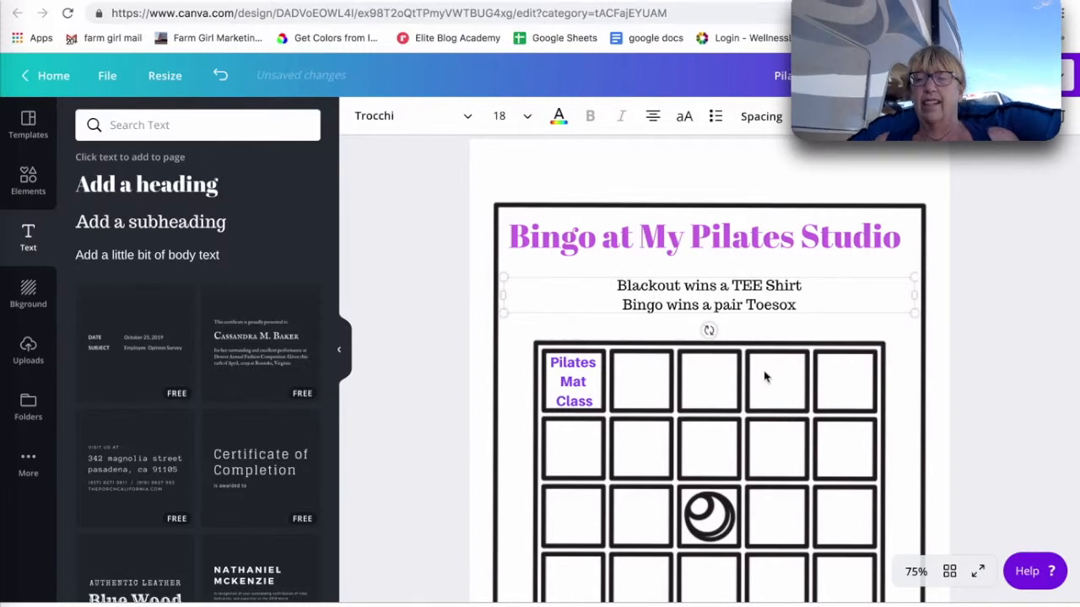
- Duplicate the "Pilates Mat Class" text from the grid's first square five times
scroll(705, 331, "down", 2)
scroll(700, 333, "up", 1)
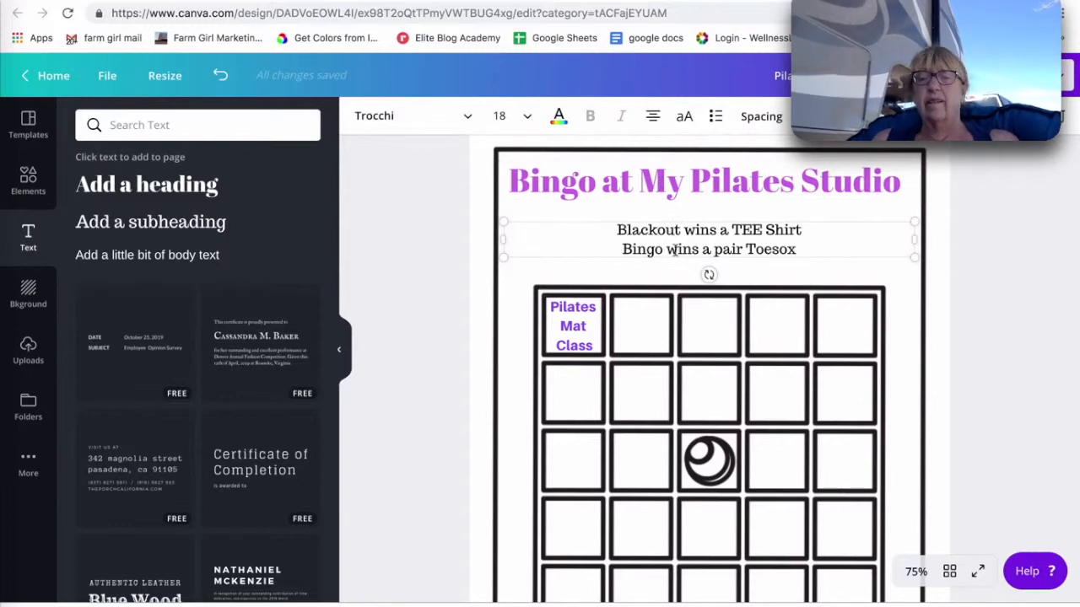
left_click(571, 324)
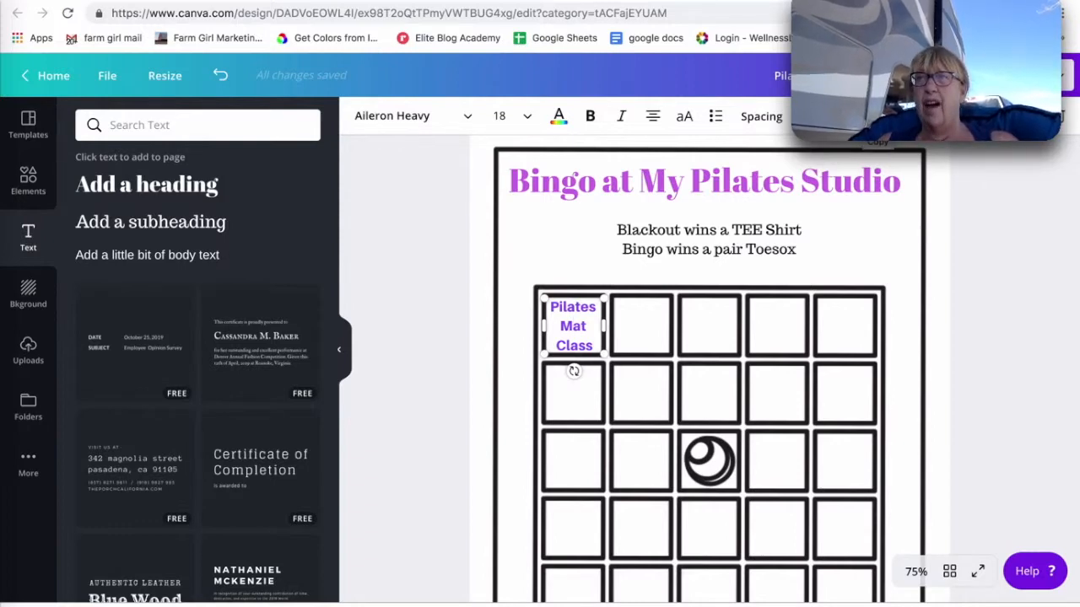
left_click(877, 116)
left_click(877, 116)
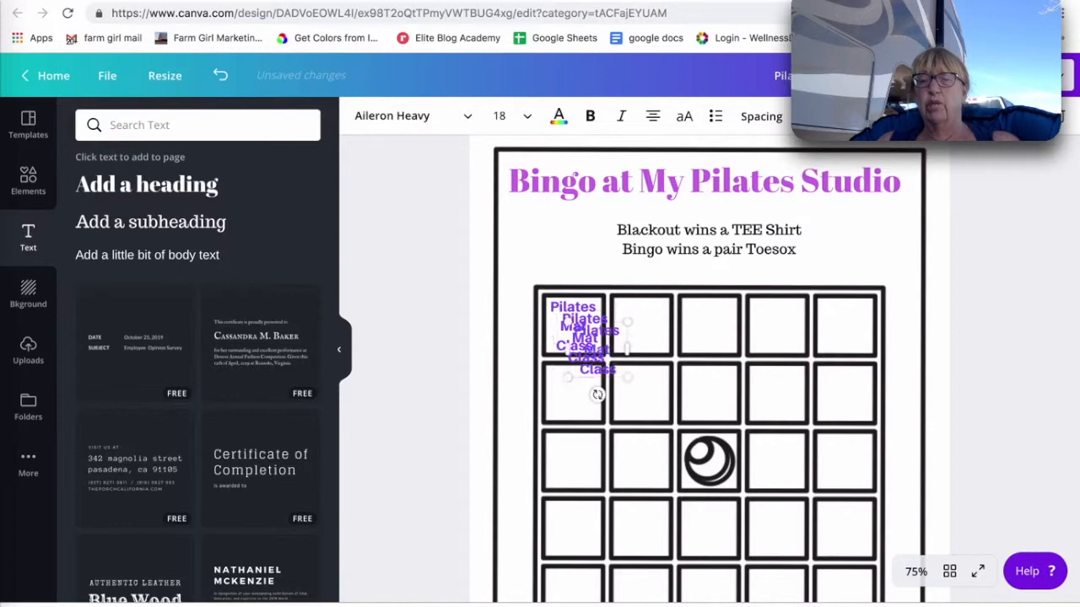
left_click(877, 117)
left_click(877, 116)
left_click(878, 116)
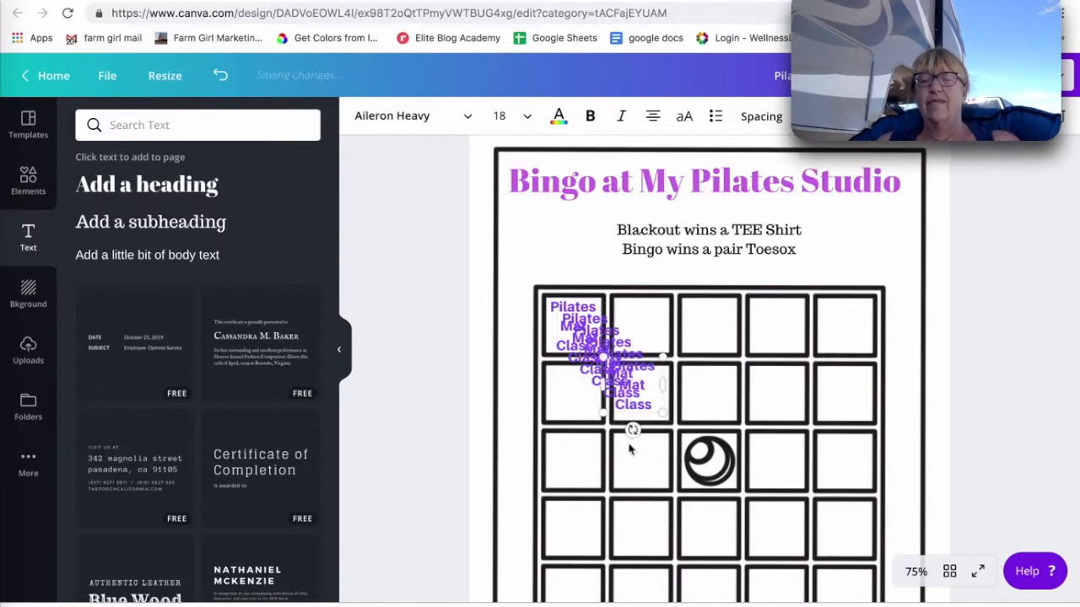
- Place the "Pilates Mat Class" copies in the remaining first-row squares and in the first square of the second row
left_click_drag(640, 391, 847, 336)
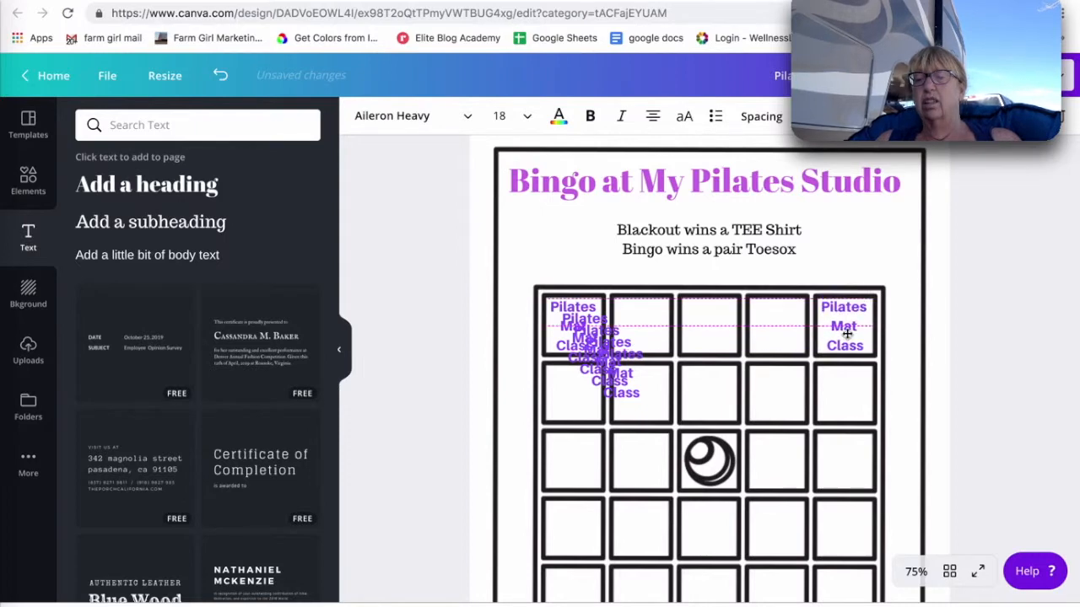
left_click_drag(615, 384, 770, 340)
left_click_drag(605, 377, 701, 340)
left_click_drag(597, 369, 573, 389)
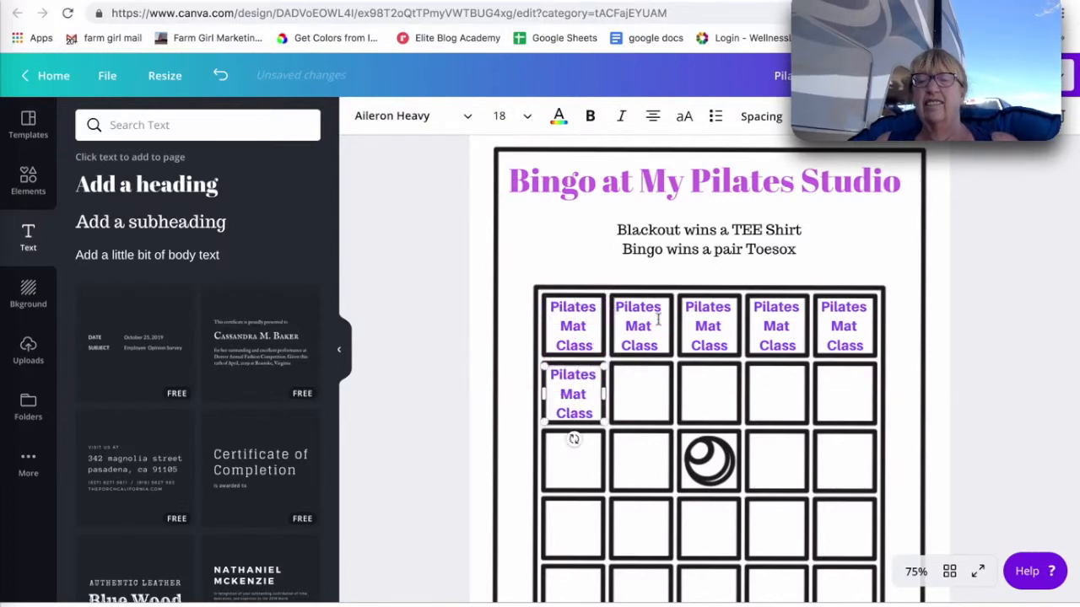
- Change "Mat" to "Reformer" in the text of the first row's second square
left_click(633, 336)
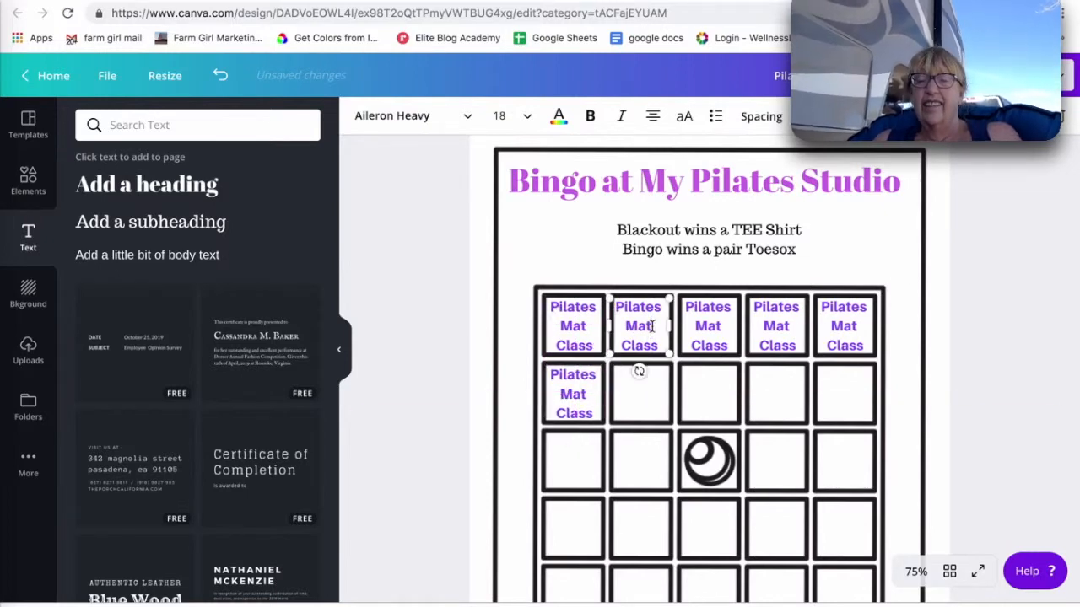
key("BackSpace")
key("BackSpace")
key("BackSpace")
type("Reform")
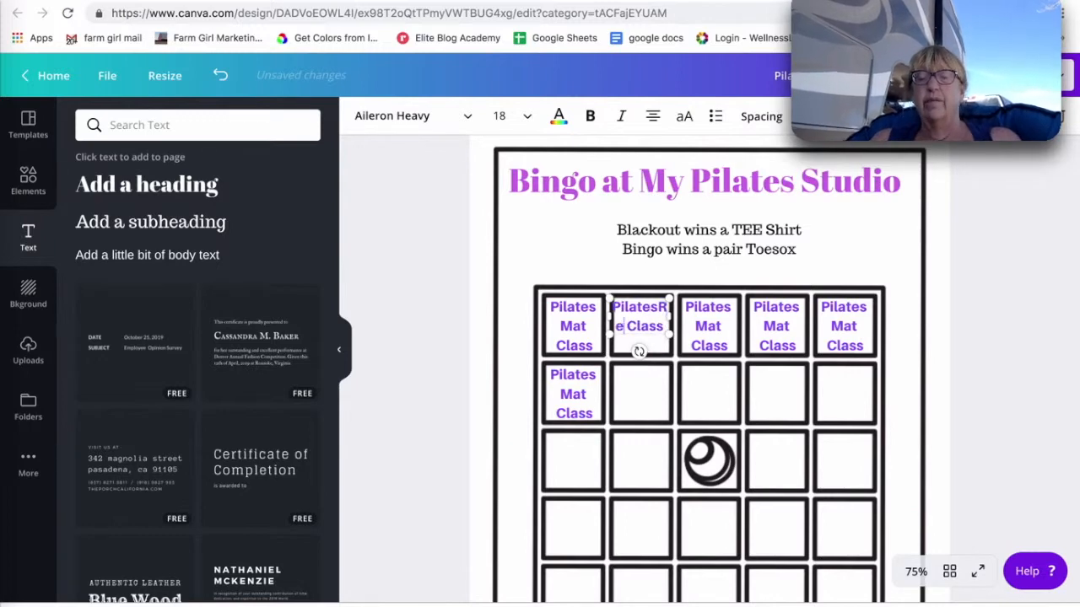
type("er")
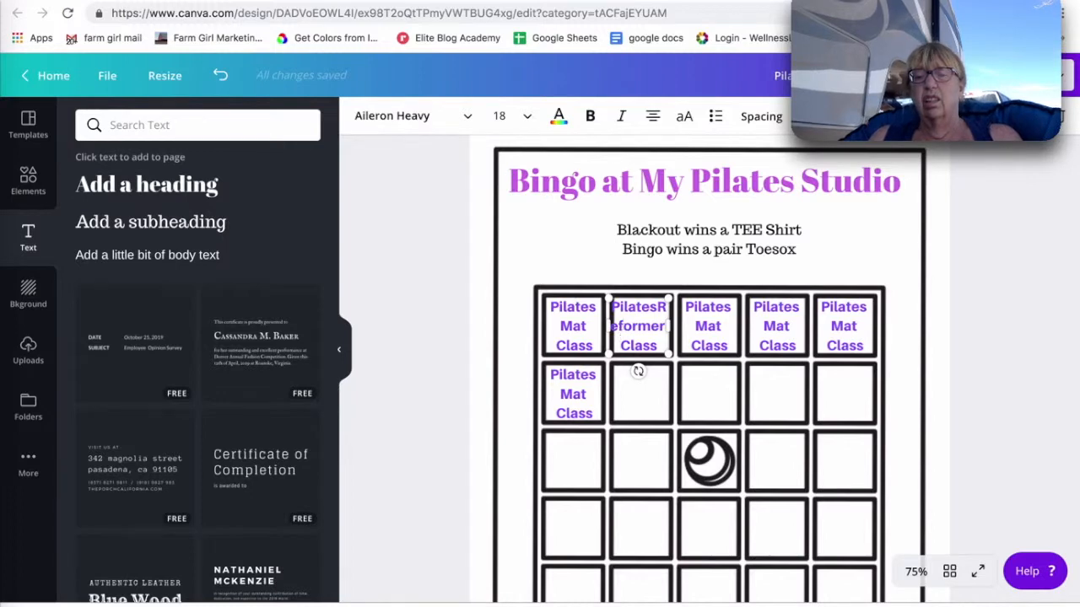
type("R")
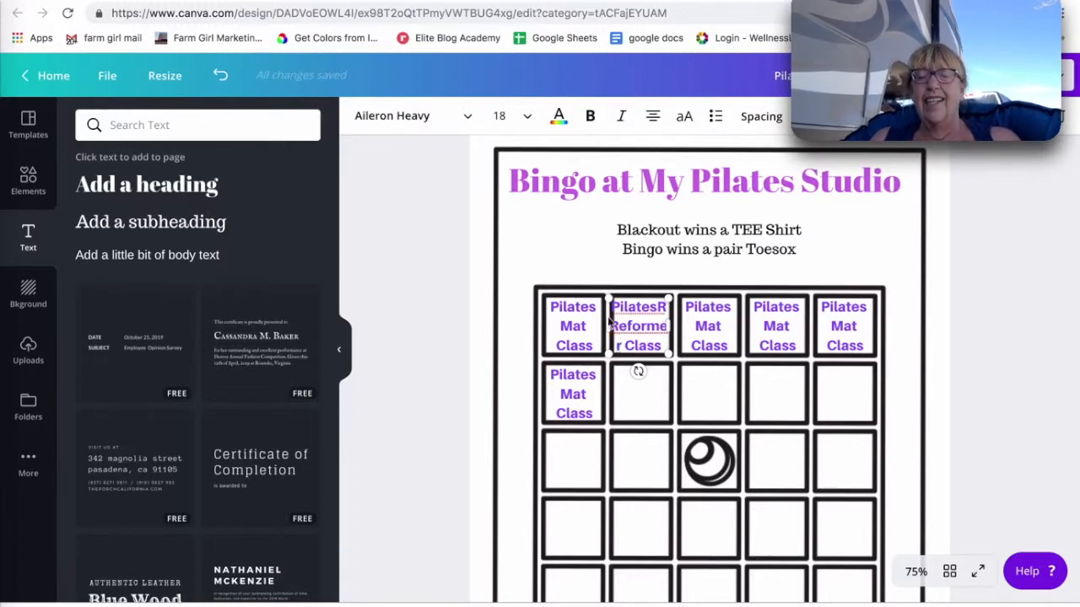
- Set the "Pilates Reformer Class" text size to 16 and center the text within its square
left_click(511, 116)
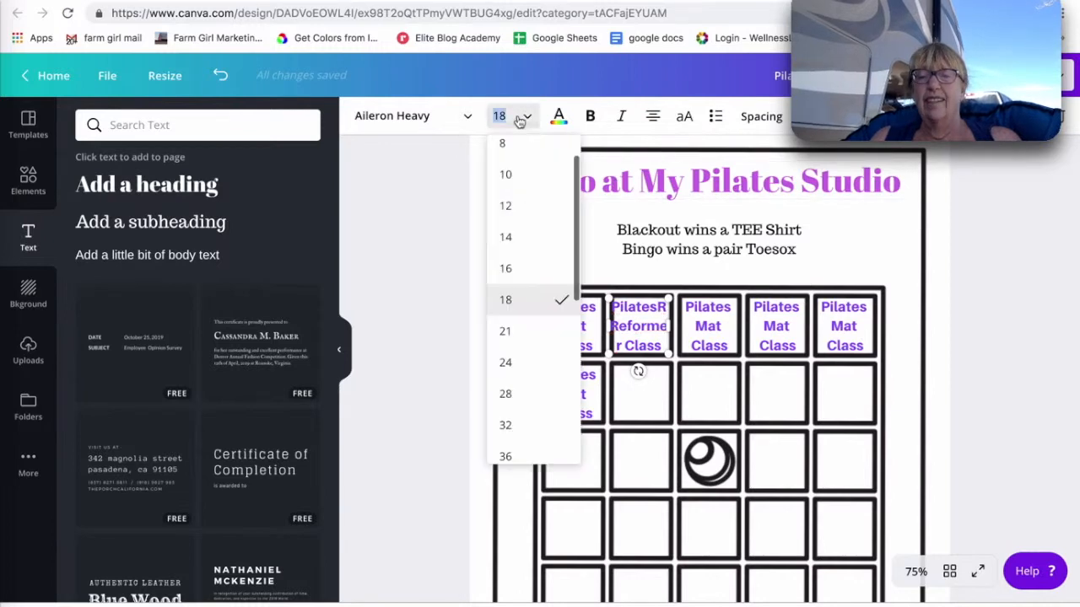
left_click(507, 271)
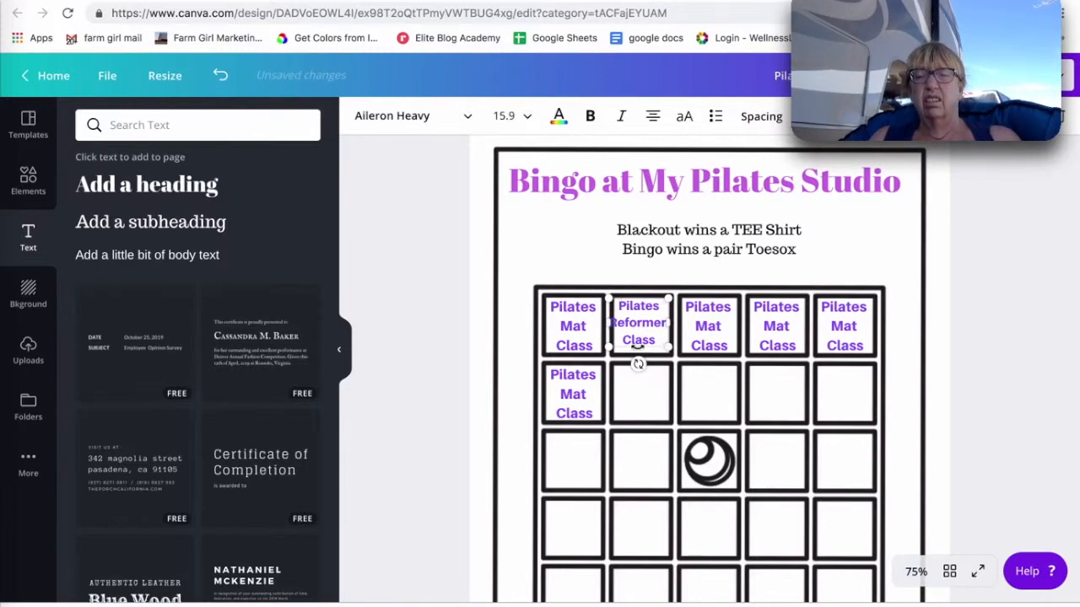
left_click_drag(644, 297, 649, 300)
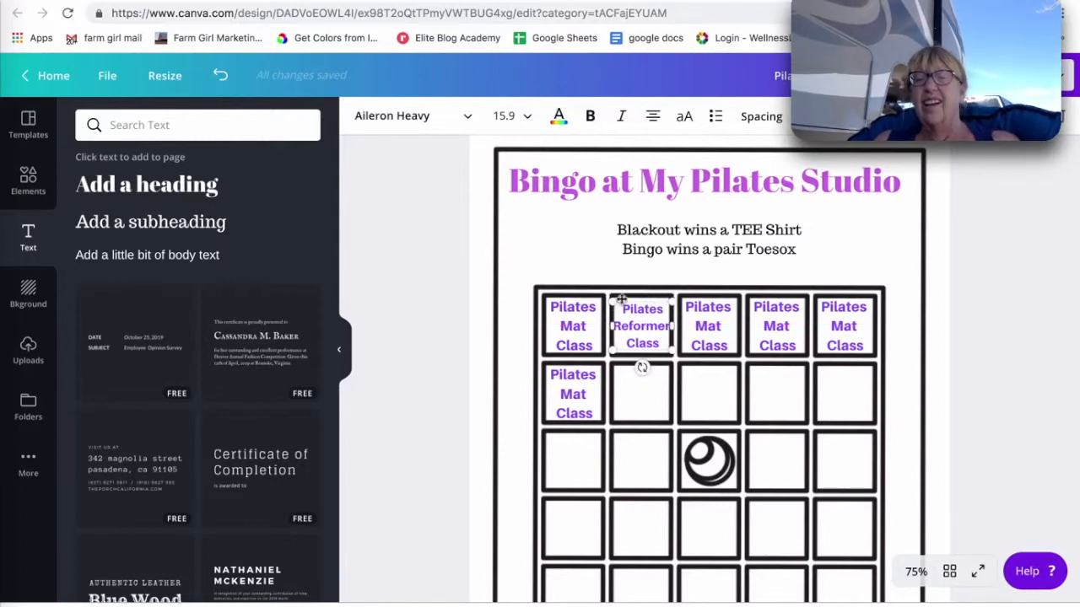
- Replace "Mat" with "TRX" in the text of the first row's third square
left_click(727, 330)
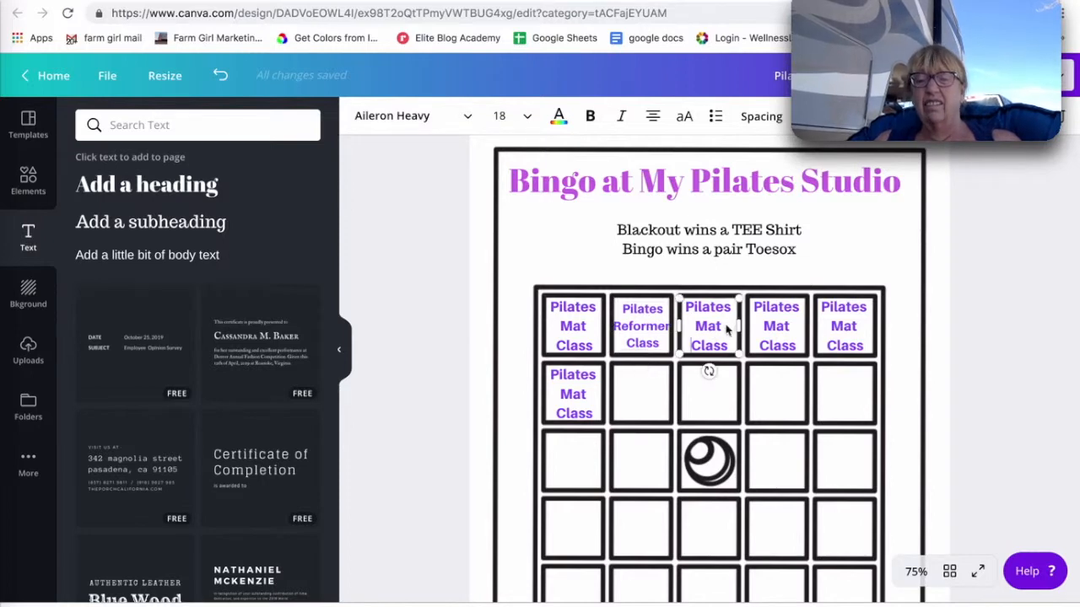
double_click(717, 326)
type("T")
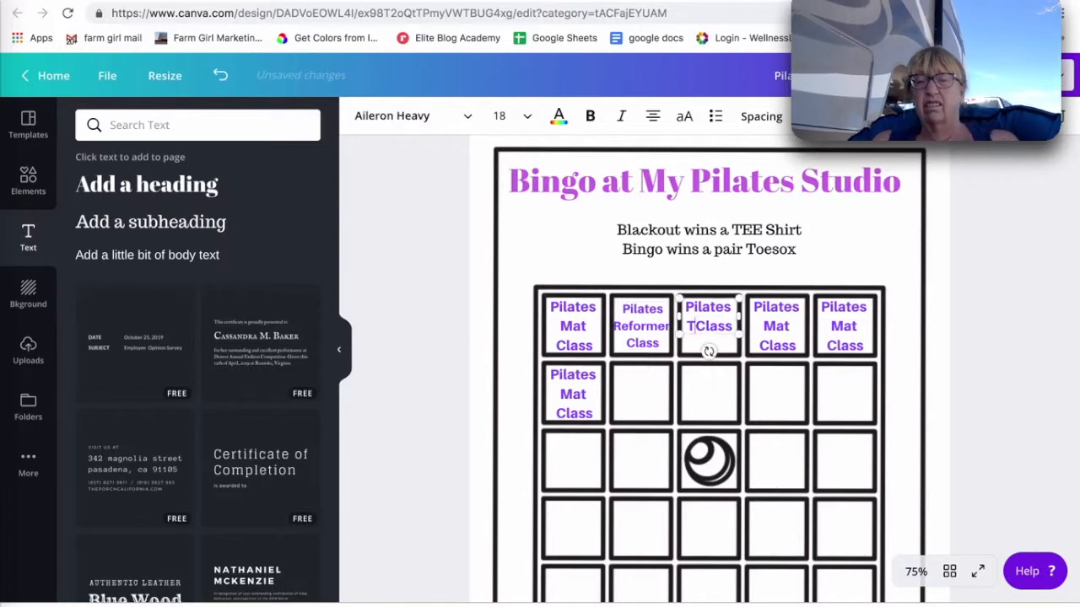
type("RX")
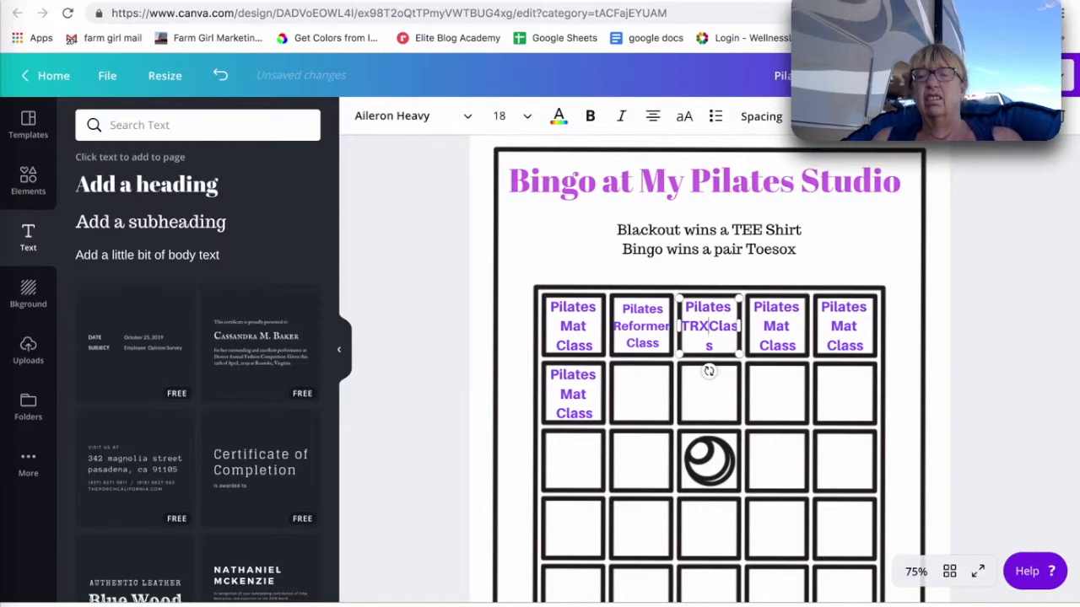
- Remove "Pilates" from the third square so it reads "TRX Class", and center the text vertically in the square
left_click(726, 307)
key("BackSpace")
key("BackSpace")
key("BackSpace")
key("BackSpace")
key("BackSpace")
key("BackSpace")
key("BackSpace")
key("Return")
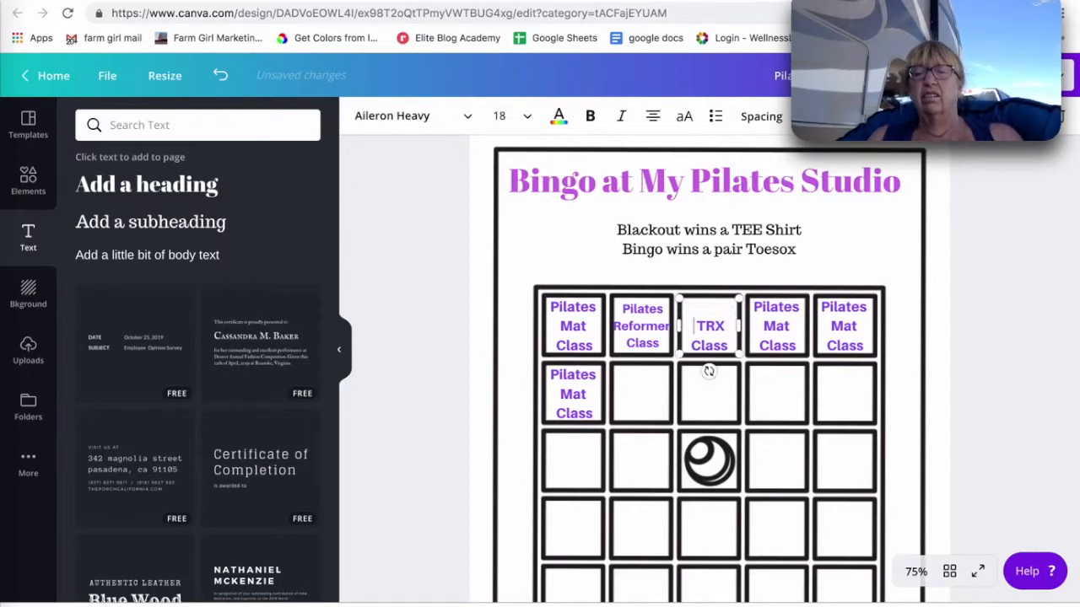
key("BackSpace")
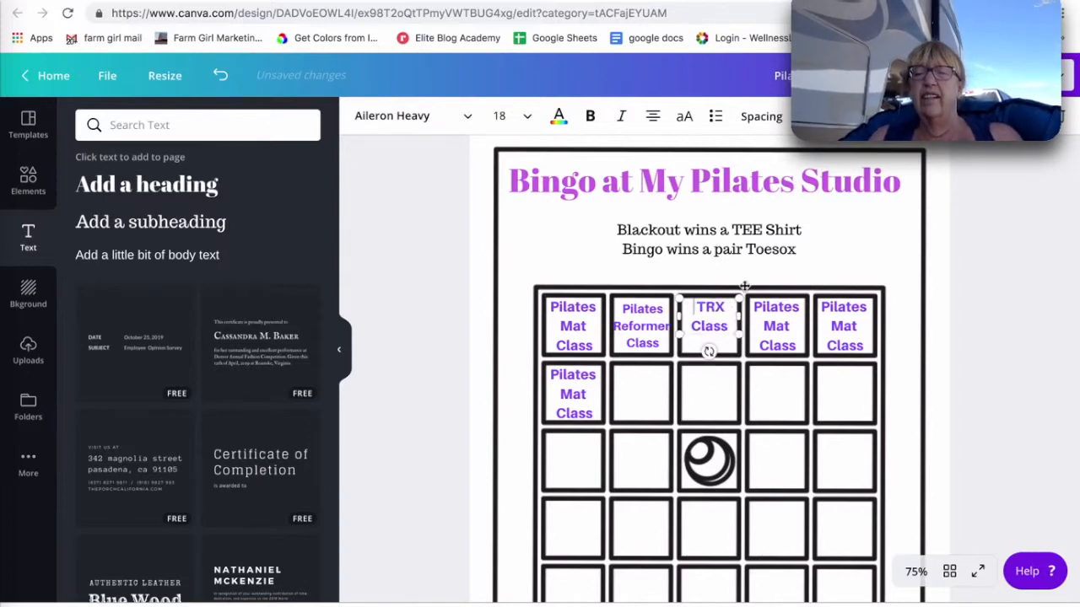
key("Return")
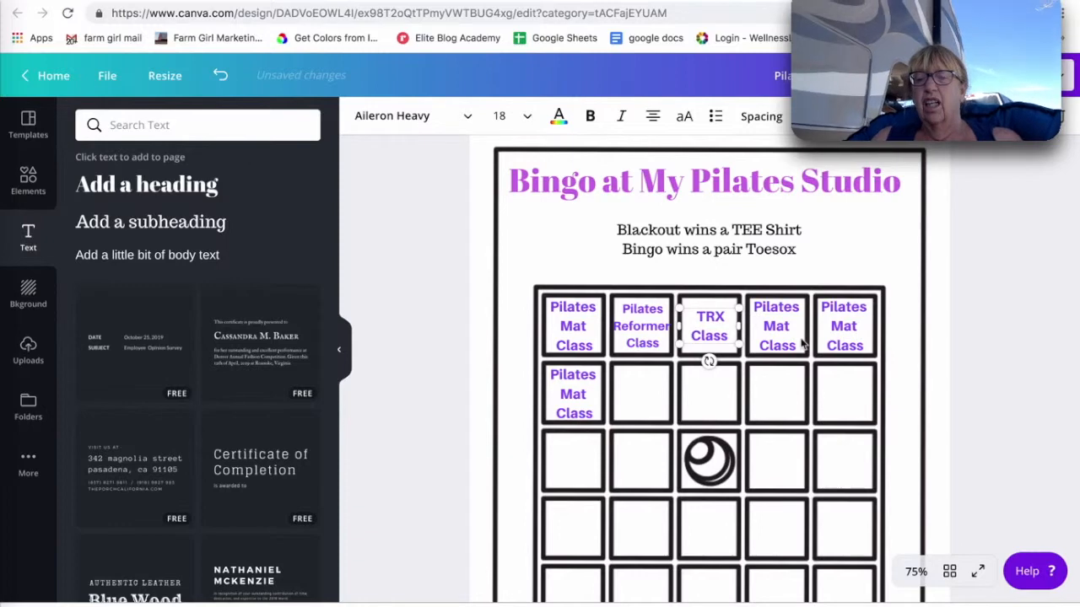
- Replace the text in the first row's fourth square with "Refer a Friend" and center it vertically in the square
left_click(783, 343)
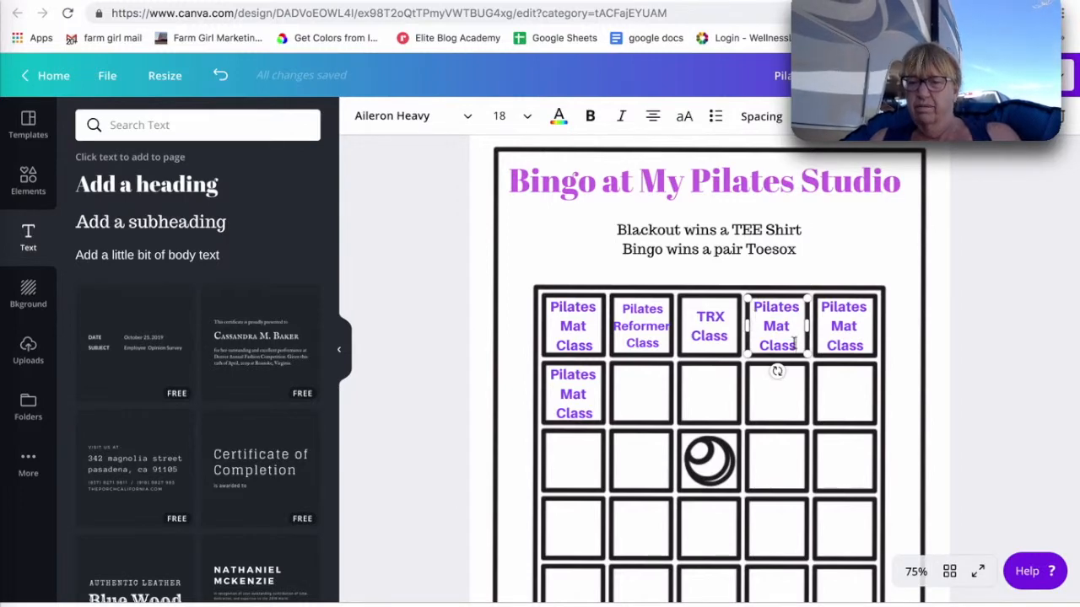
left_click_drag(794, 341, 744, 313)
type("Refe")
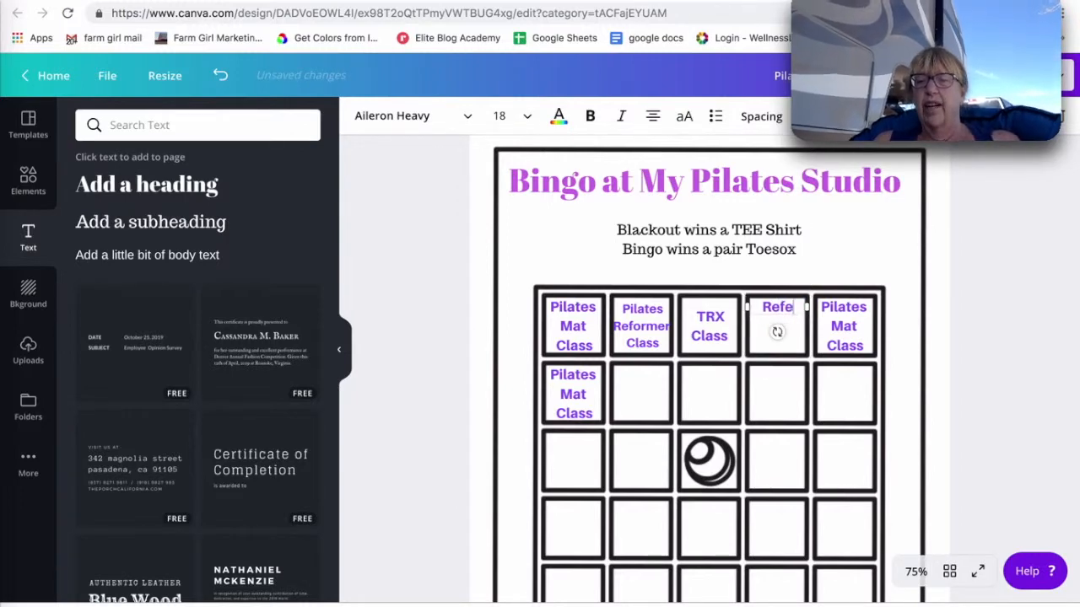
type("r a Friend")
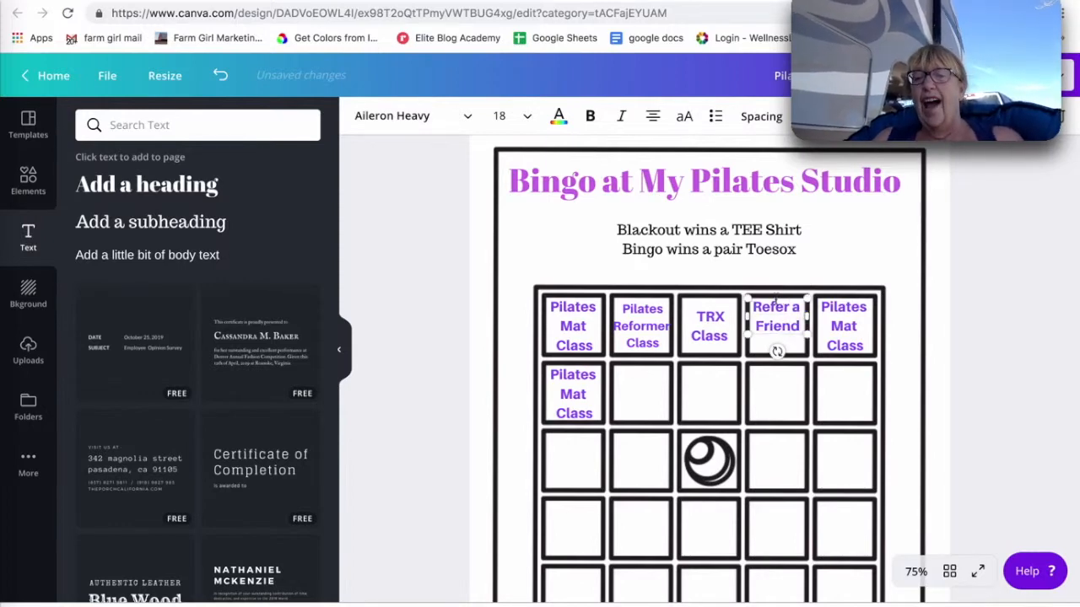
left_click_drag(776, 297, 776, 307)
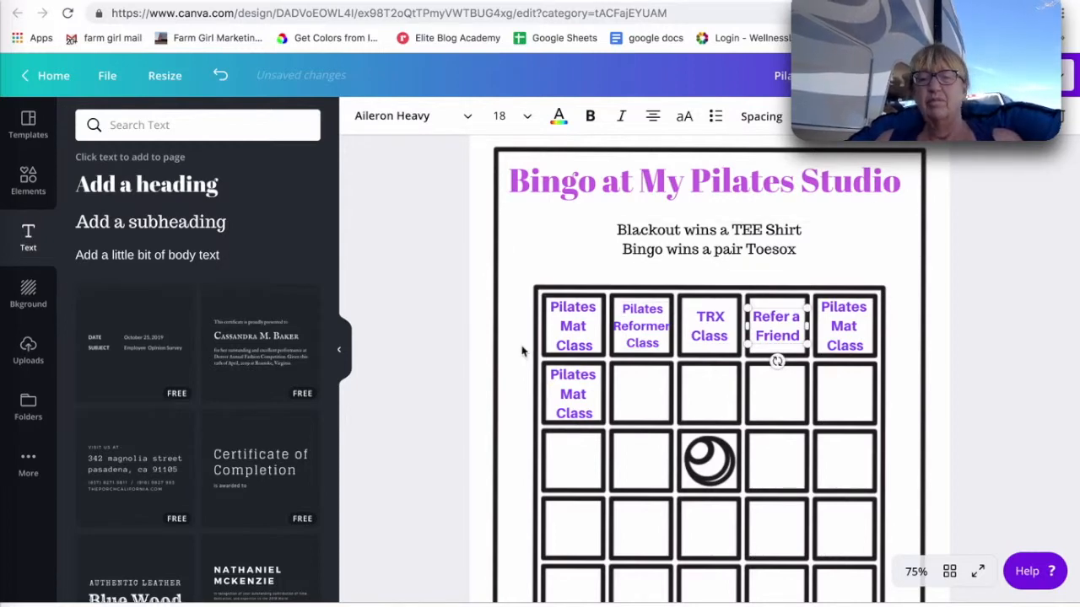
left_click(582, 316)
scroll(791, 494, "down", 3)
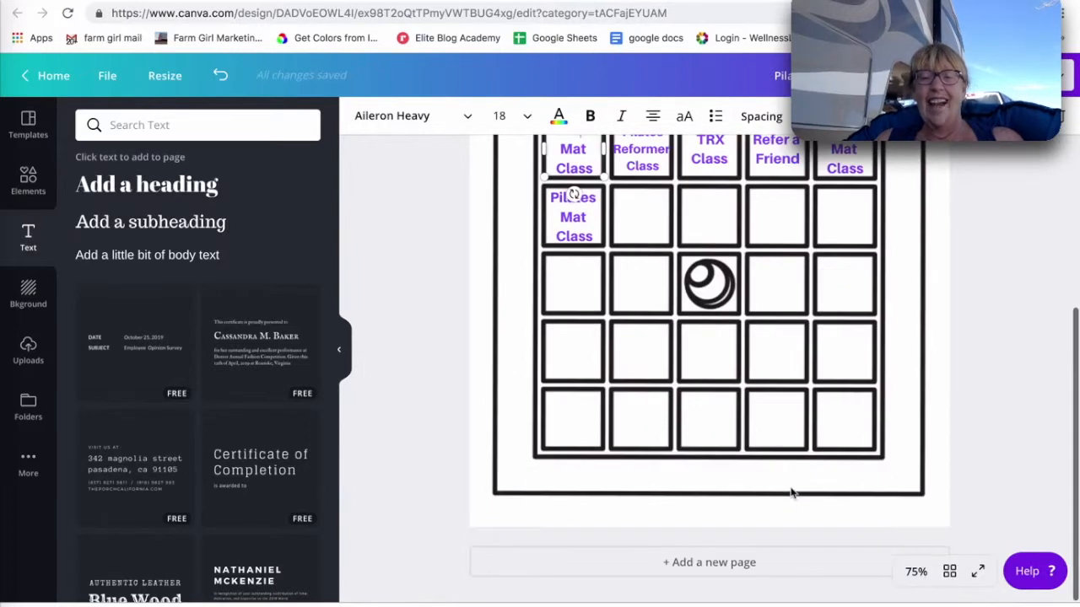
scroll(791, 493, "up", 3)
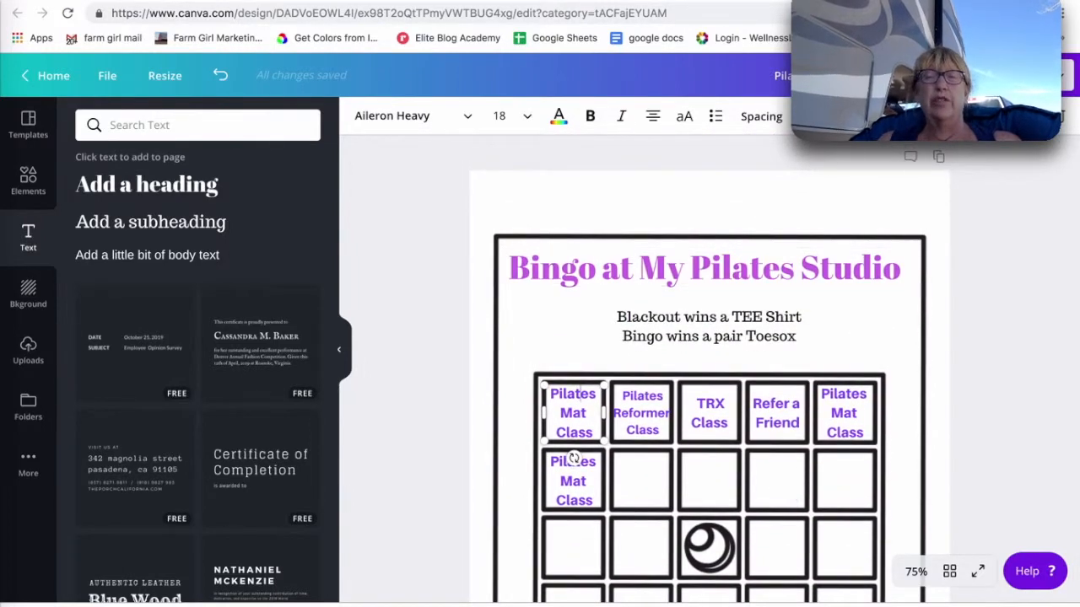
- Examine the file types offered for downloading the design, and close the download options without downloading
left_click(1004, 76)
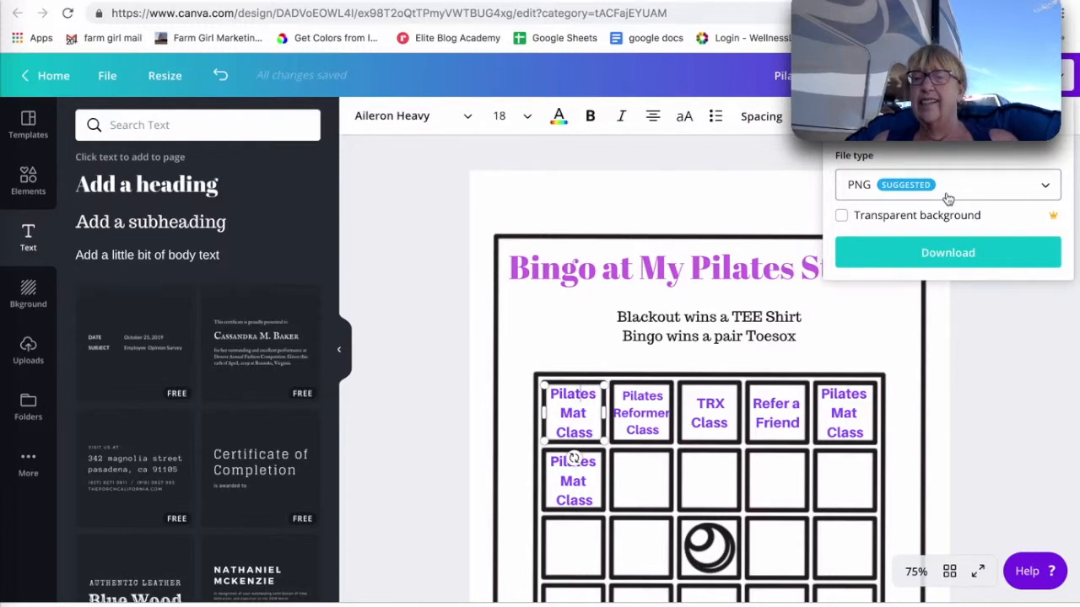
left_click(1042, 187)
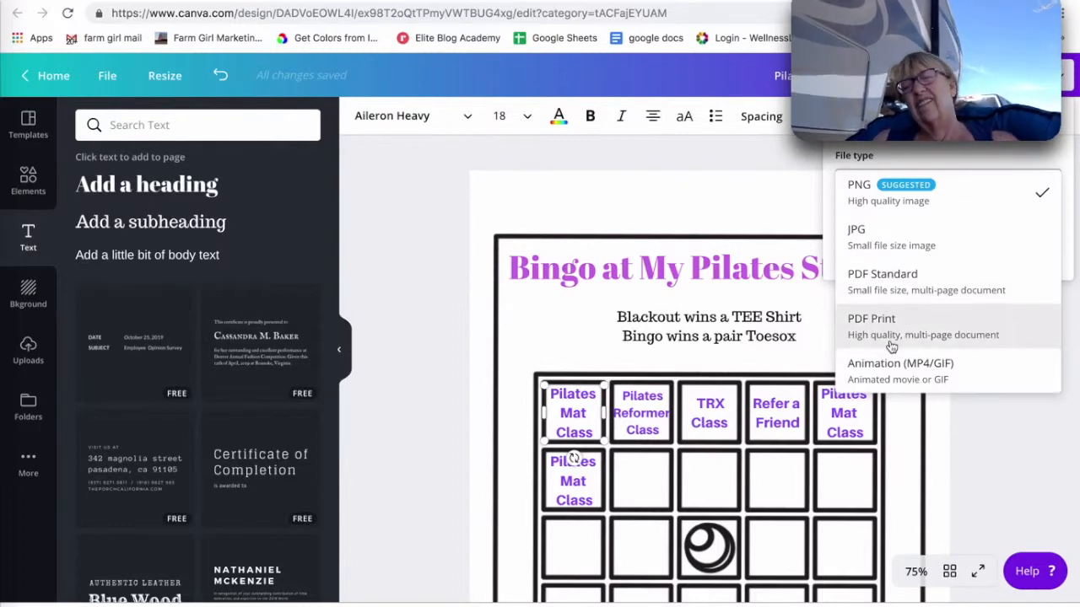
left_click(615, 325)
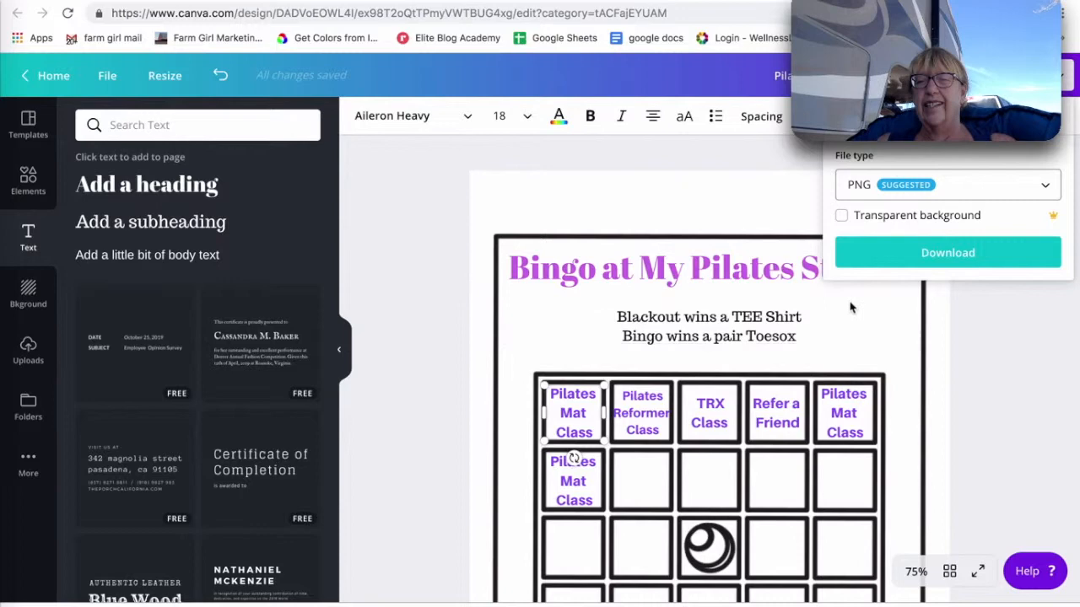
left_click(670, 310)
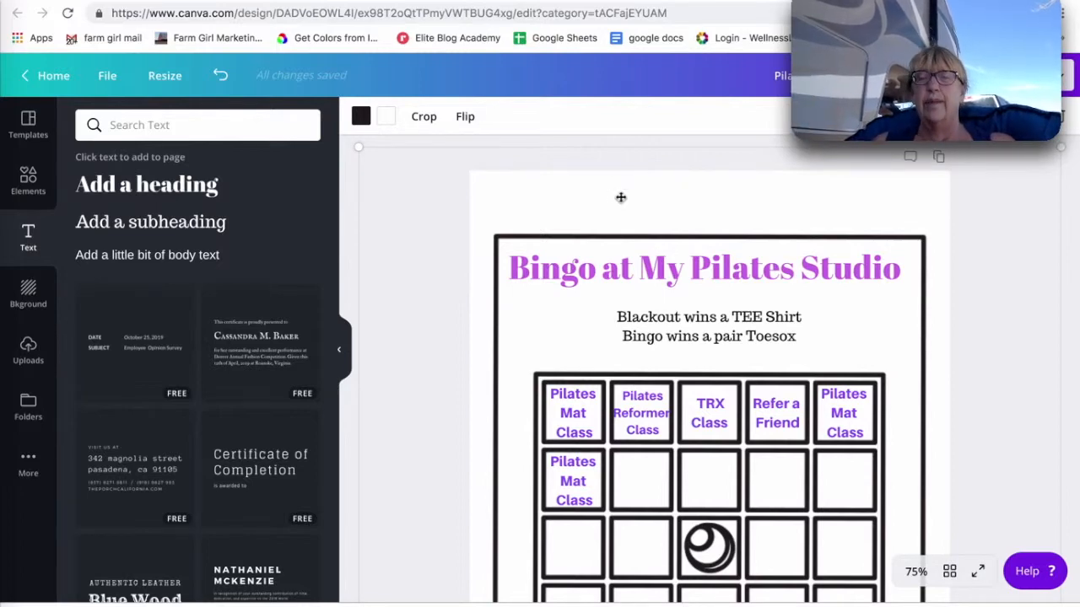
scroll(645, 372, "down", 5)
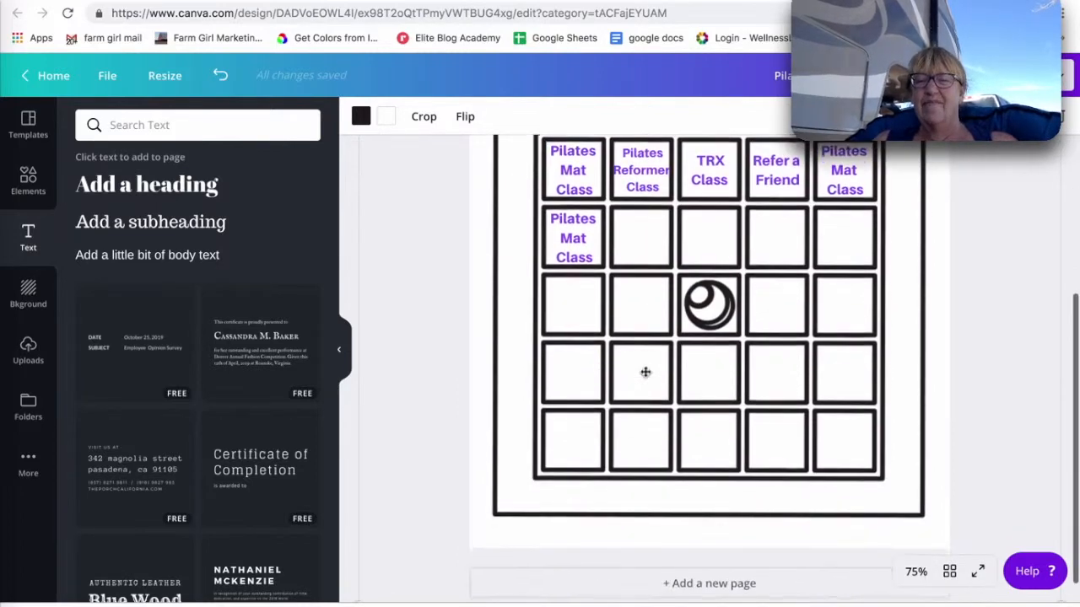
scroll(645, 372, "up", 5)
scroll(645, 372, "down", 2)
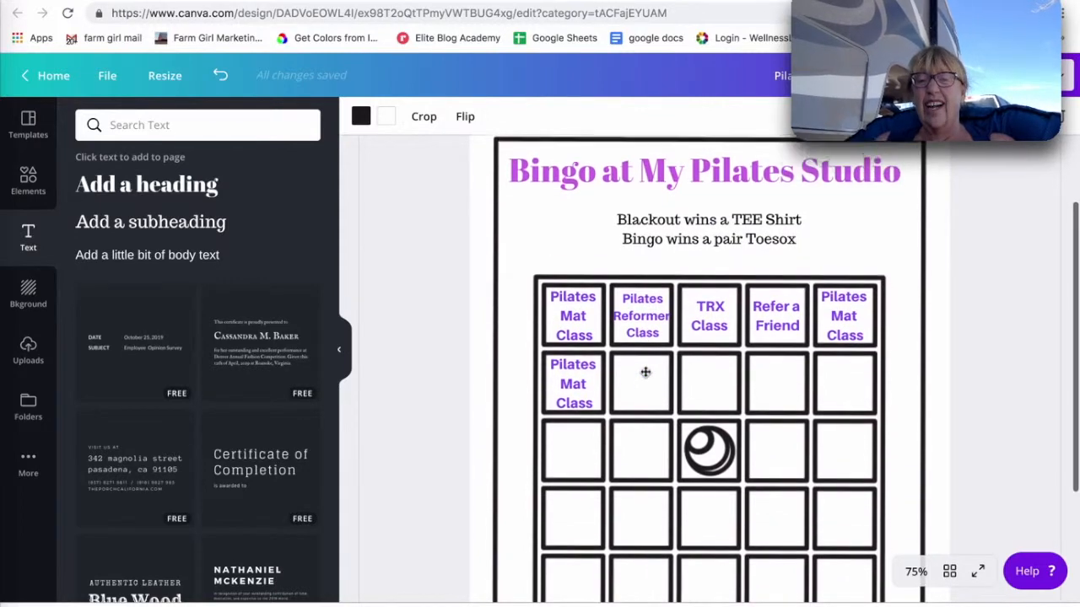
scroll(646, 372, "up", 2)
scroll(645, 372, "down", 1)
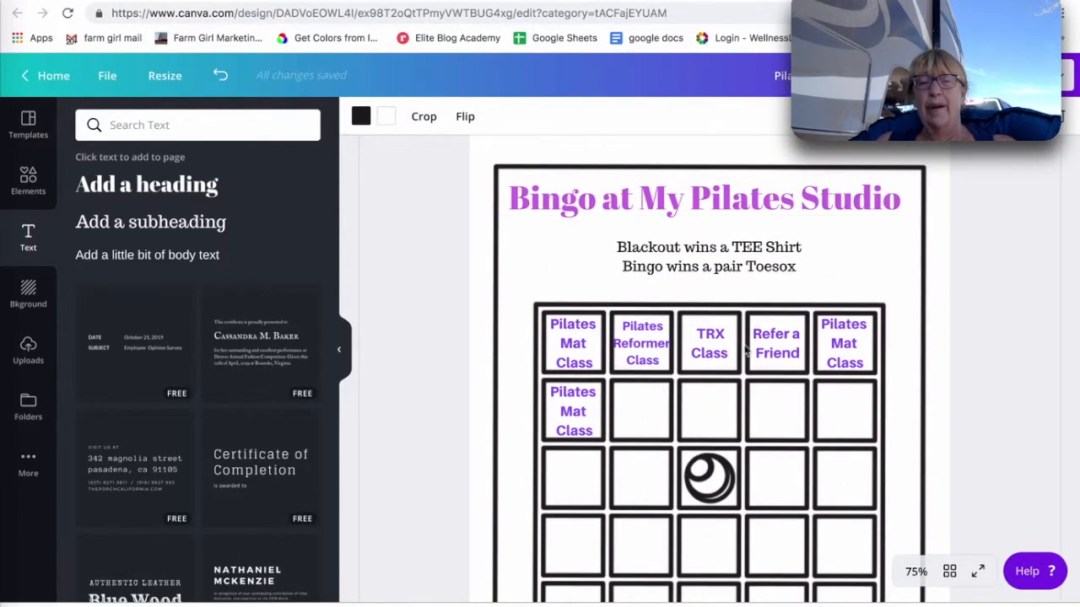
scroll(743, 289, "down", 2)
scroll(743, 289, "up", 2)
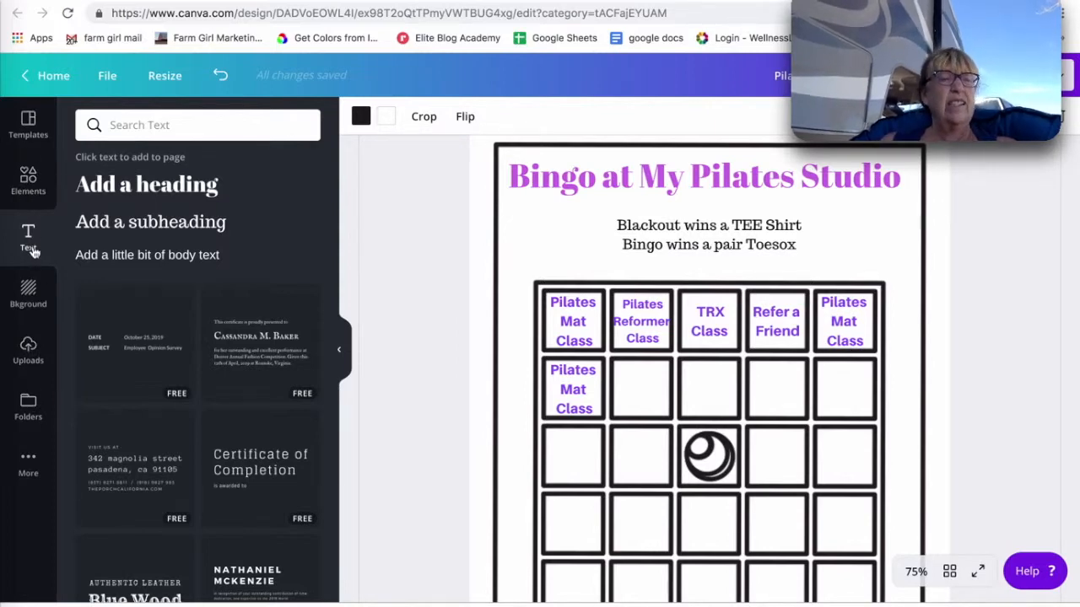
- Search the design elements for "pilates silhouette"
left_click(28, 180)
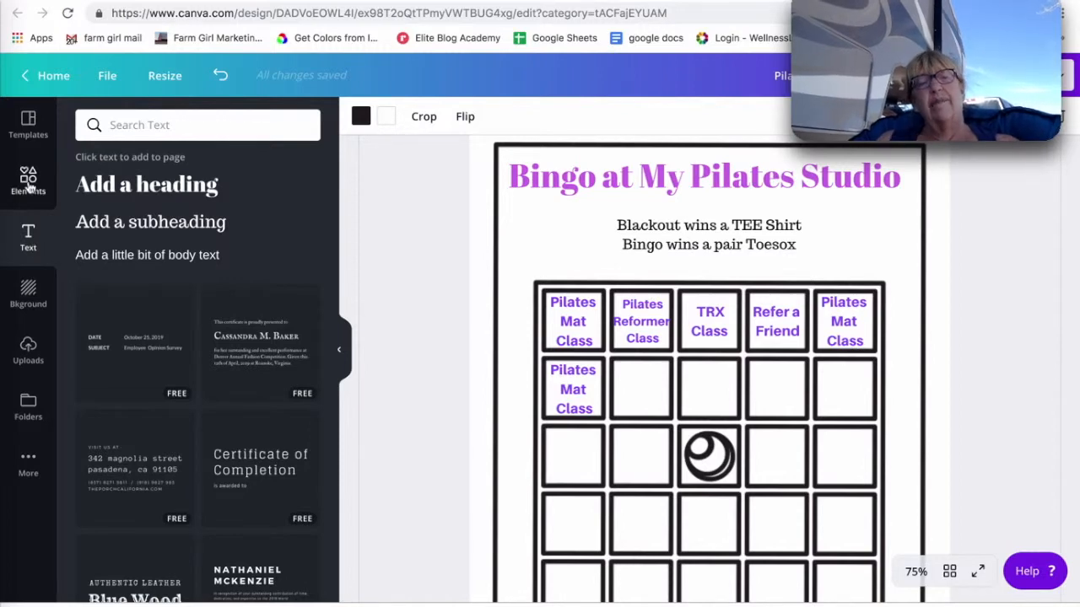
left_click(155, 125)
left_click_drag(155, 125, 59, 128)
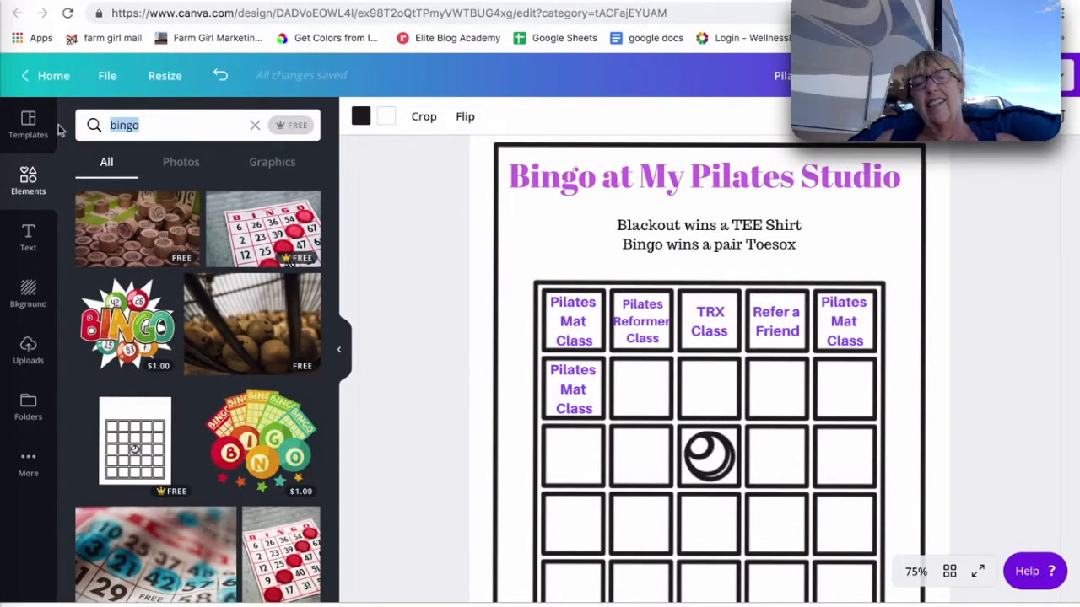
type("pilat")
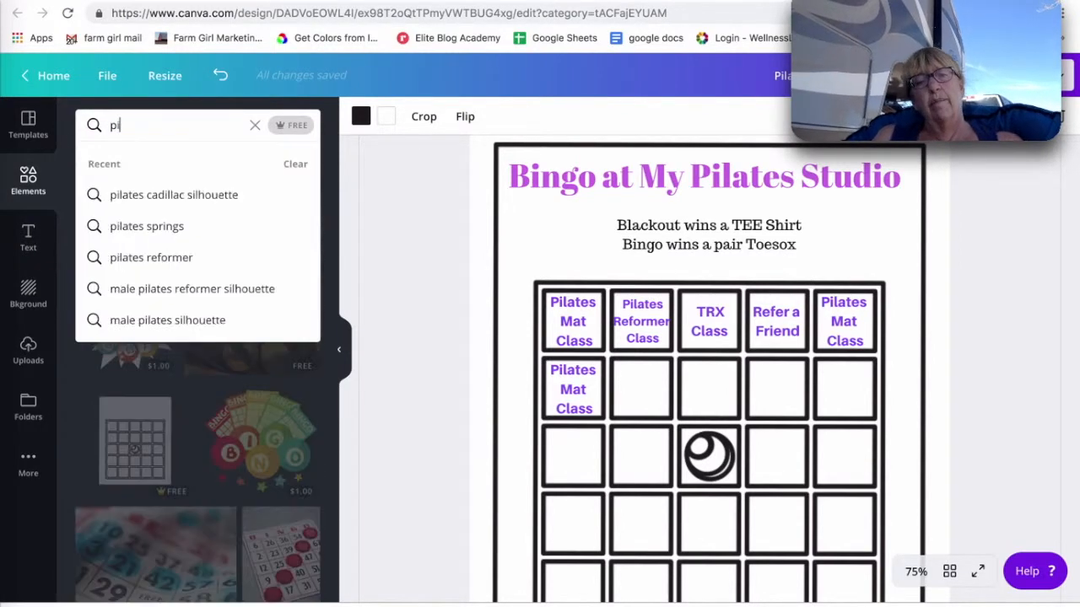
type("es ")
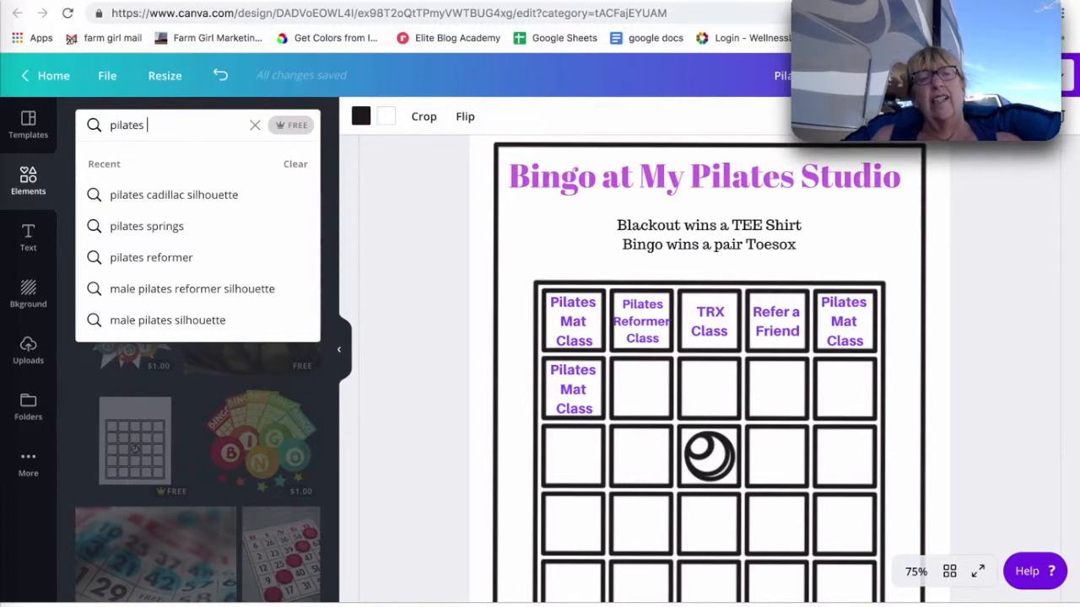
type("silhouette")
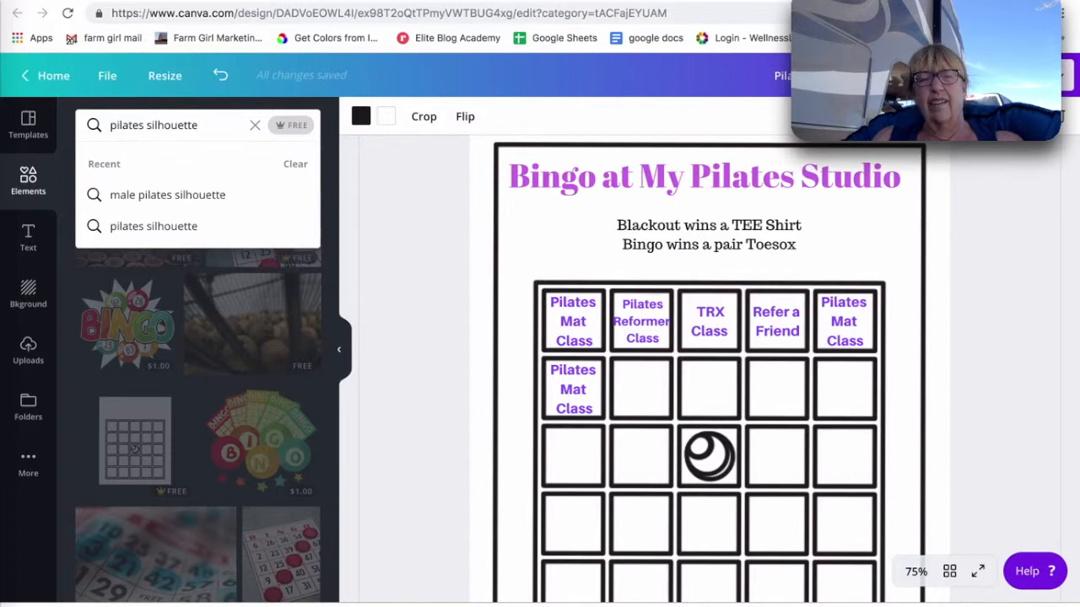
key("Return")
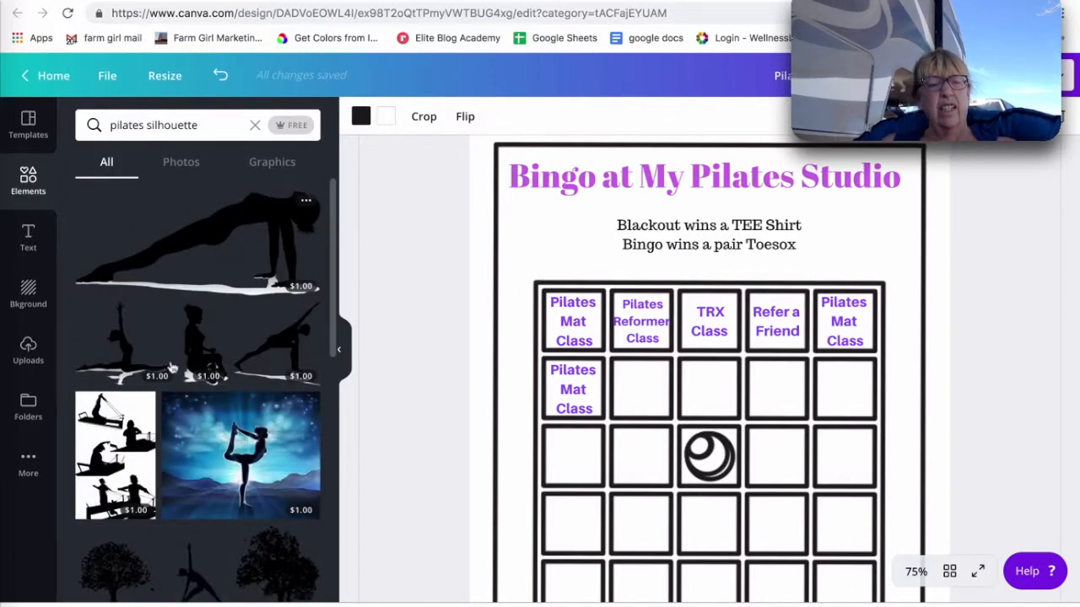
- Add the image of several black Pilates reformer silhouettes on white to the page
scroll(173, 371, "down", 3)
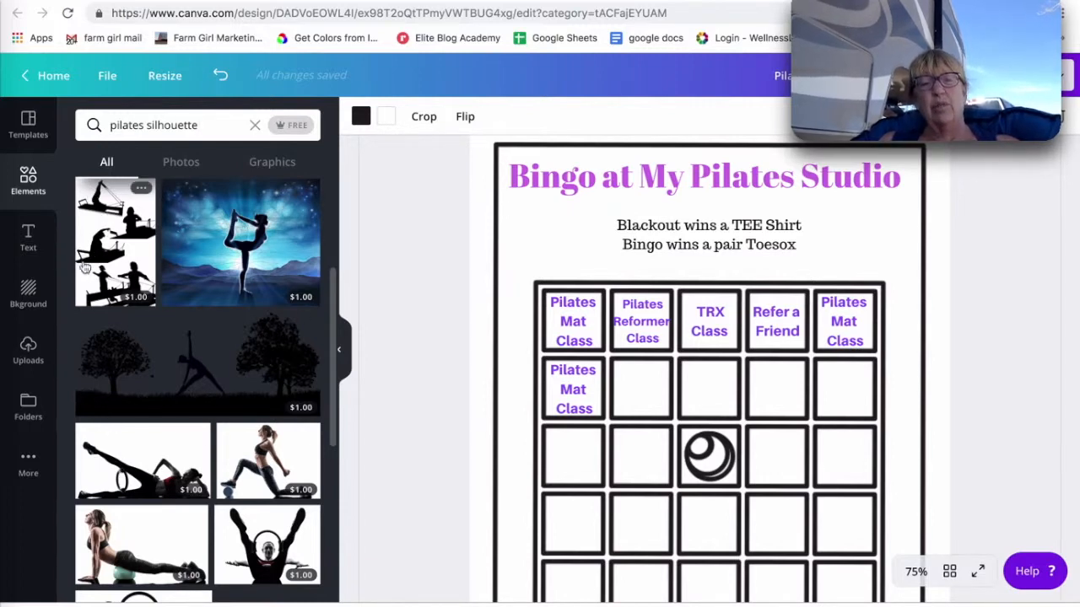
left_click(106, 254)
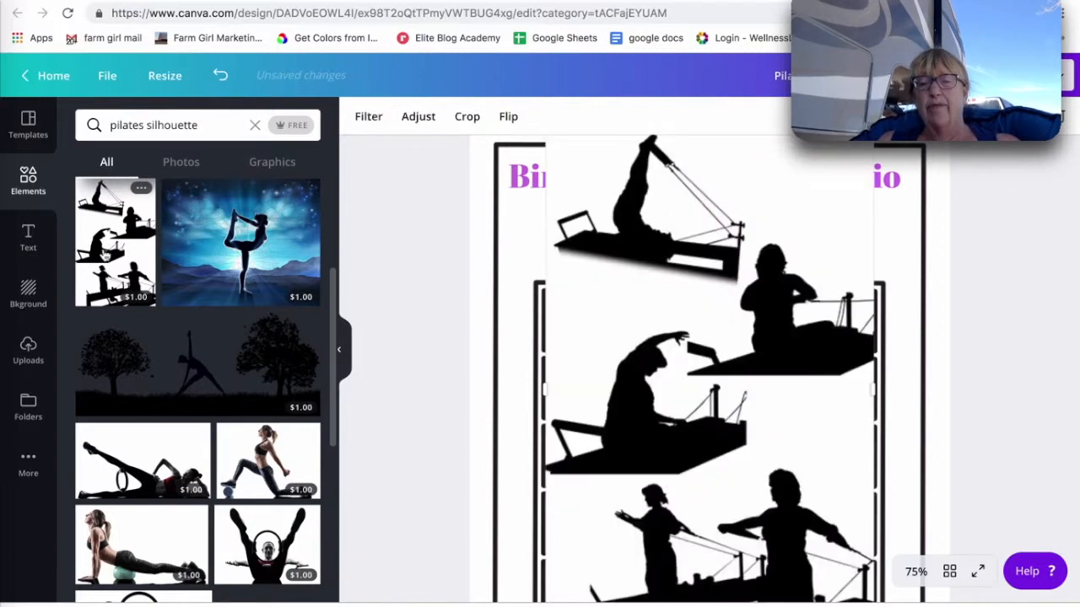
scroll(735, 353, "up", 1)
scroll(736, 354, "up", 1)
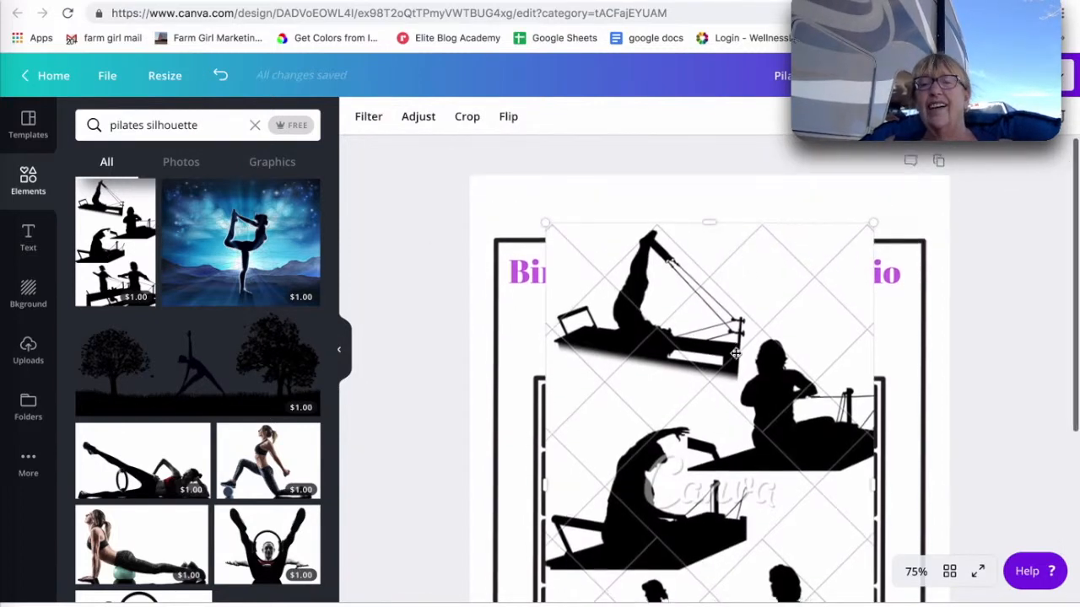
scroll(736, 354, "down", 4)
scroll(736, 354, "up", 1)
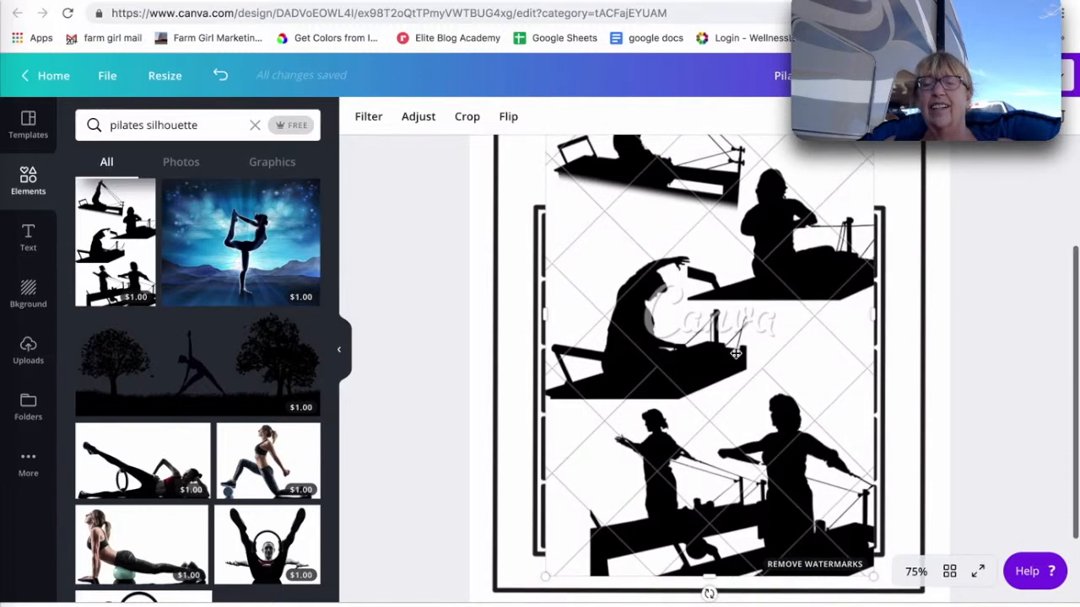
- Crop the silhouette image to only the upper-left reformer figure with raised legs, and apply the crop
left_click(467, 116)
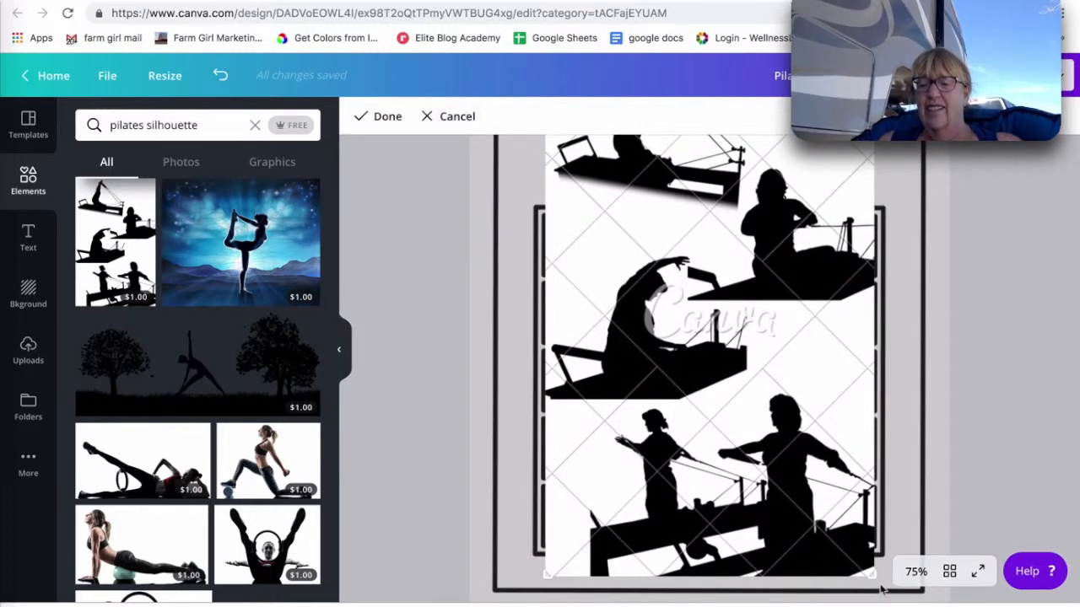
left_click_drag(870, 576, 756, 404)
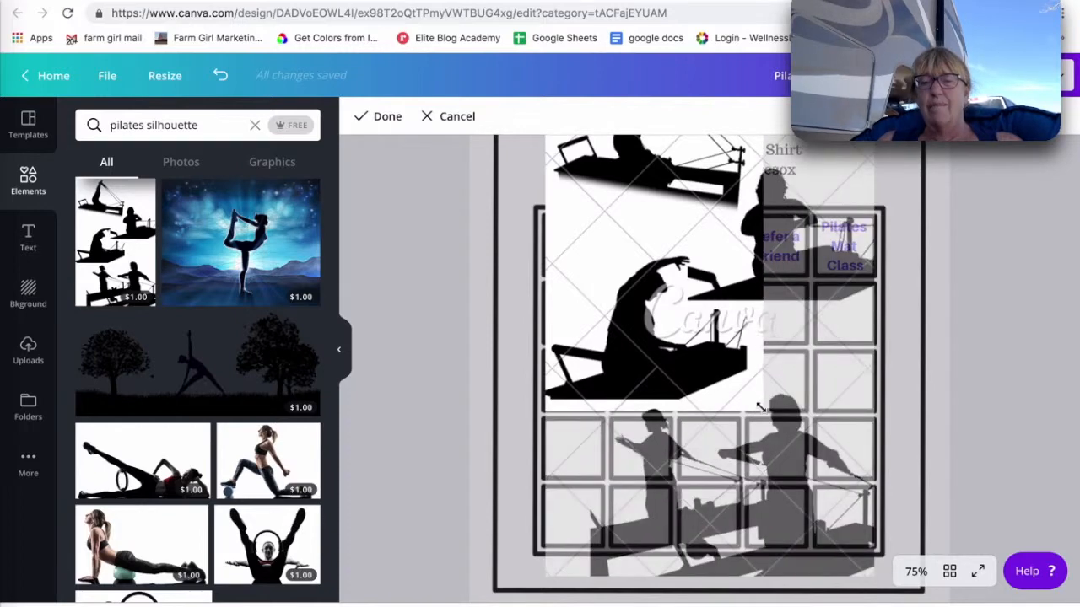
scroll(746, 388, "up", 5)
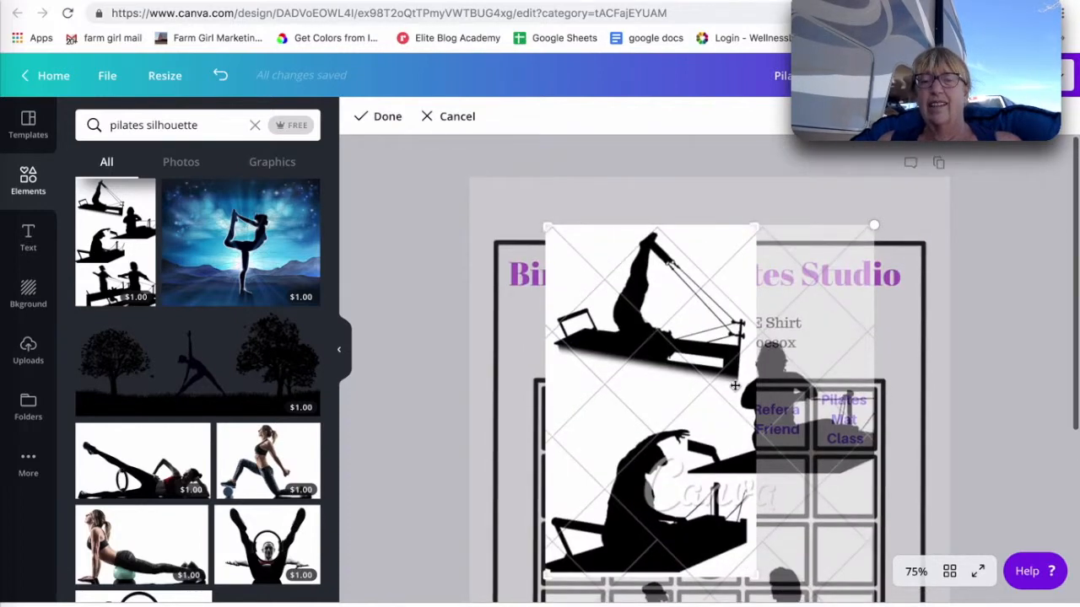
left_click_drag(545, 576, 534, 384)
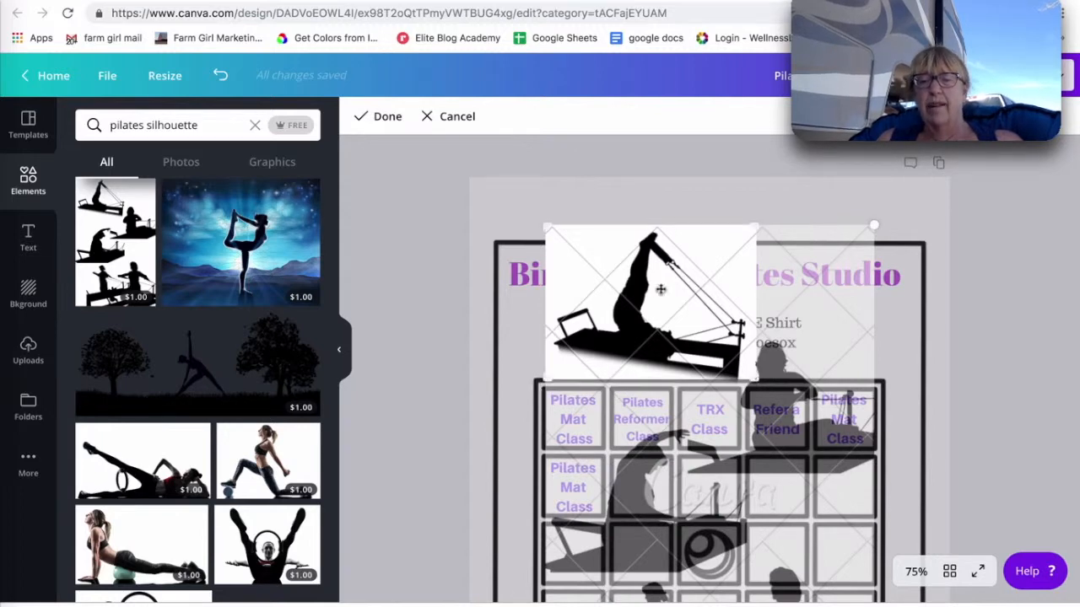
left_click_drag(751, 225, 748, 225)
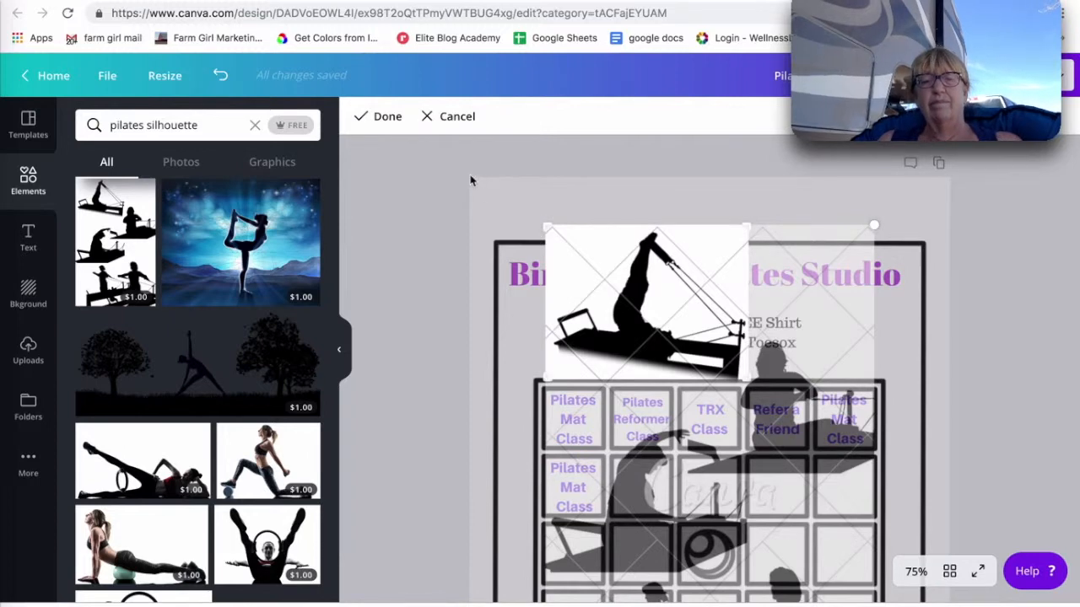
left_click(378, 116)
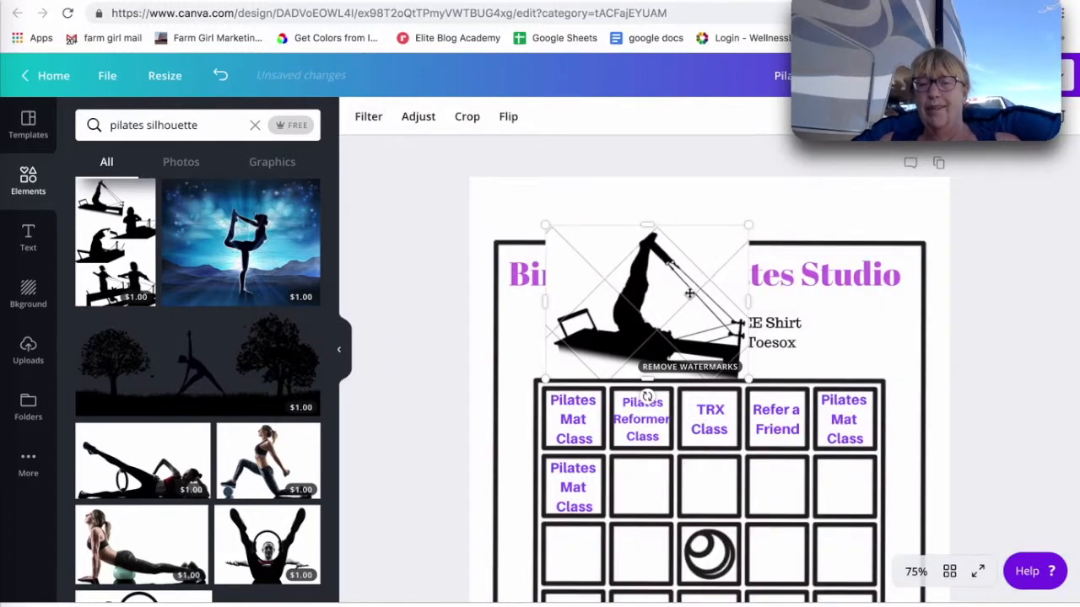
- Shrink the cropped reformer silhouette and place it inside the second row's second square
left_click_drag(746, 225, 636, 484)
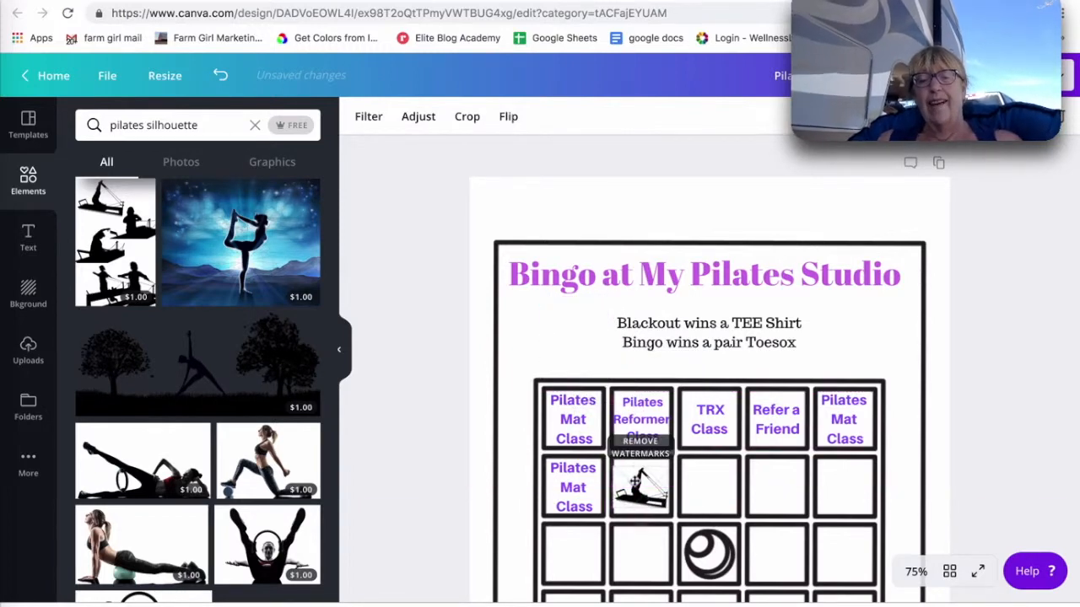
left_click(1022, 305)
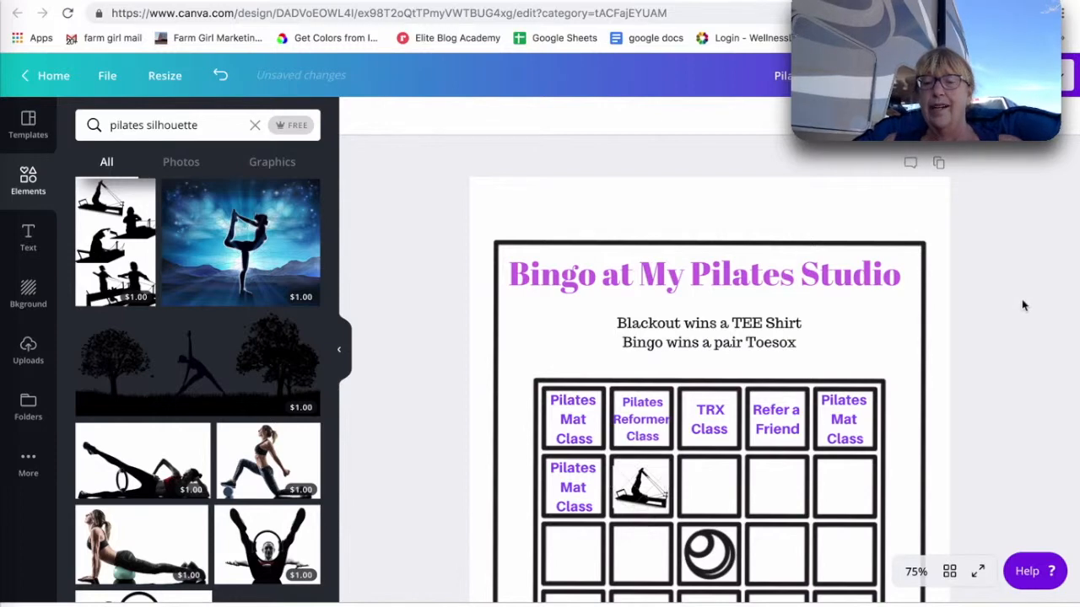
left_click(635, 492)
left_click_drag(635, 490, 664, 507)
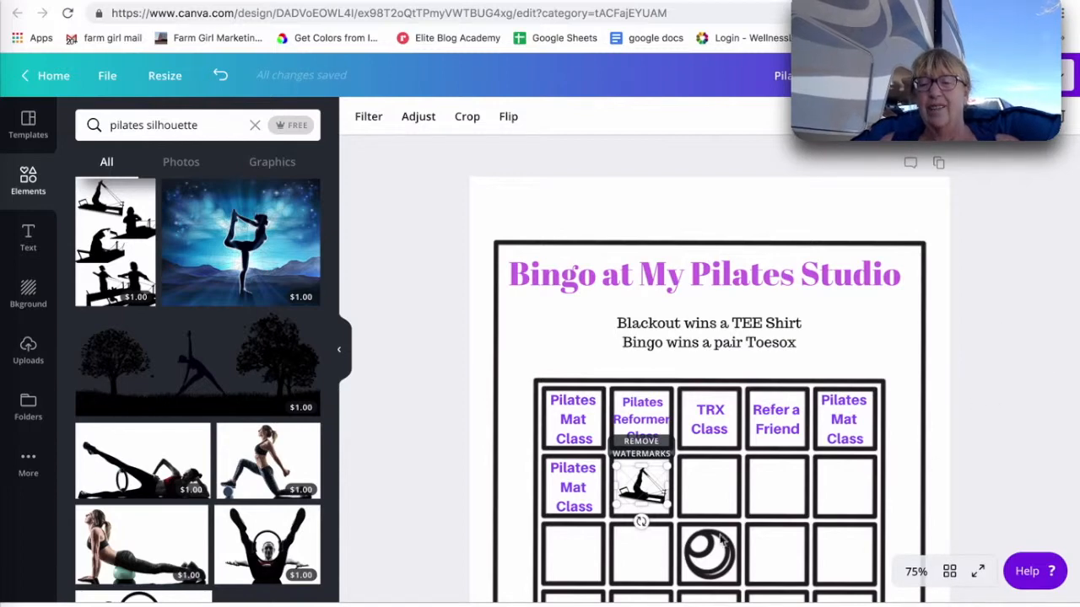
left_click(705, 557)
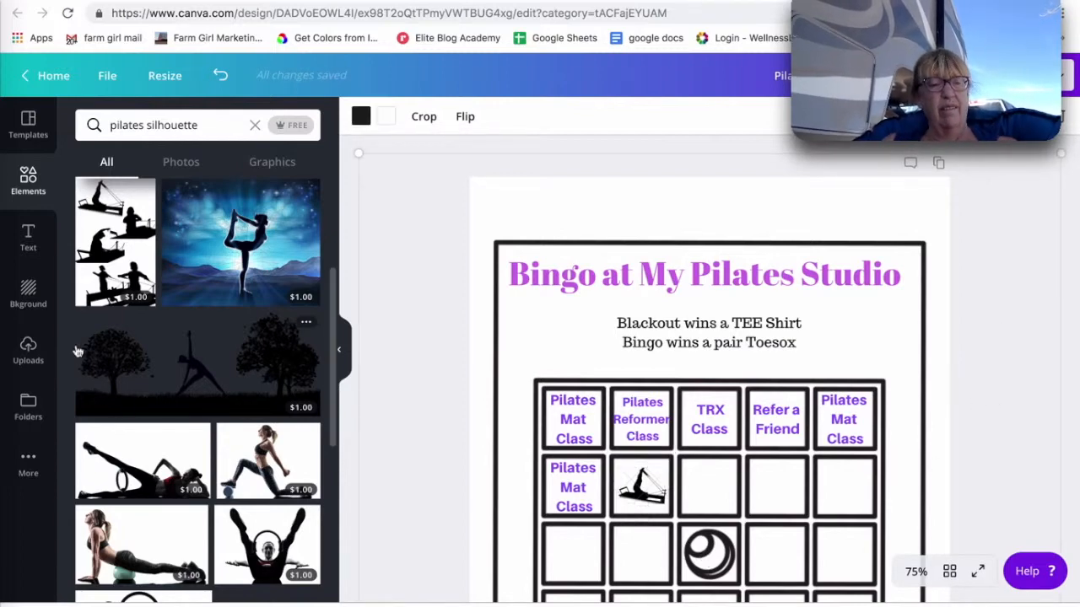
- Expand the full list of photo folders and open the "Rivercity Pilates" folder with 200 photos
left_click(30, 405)
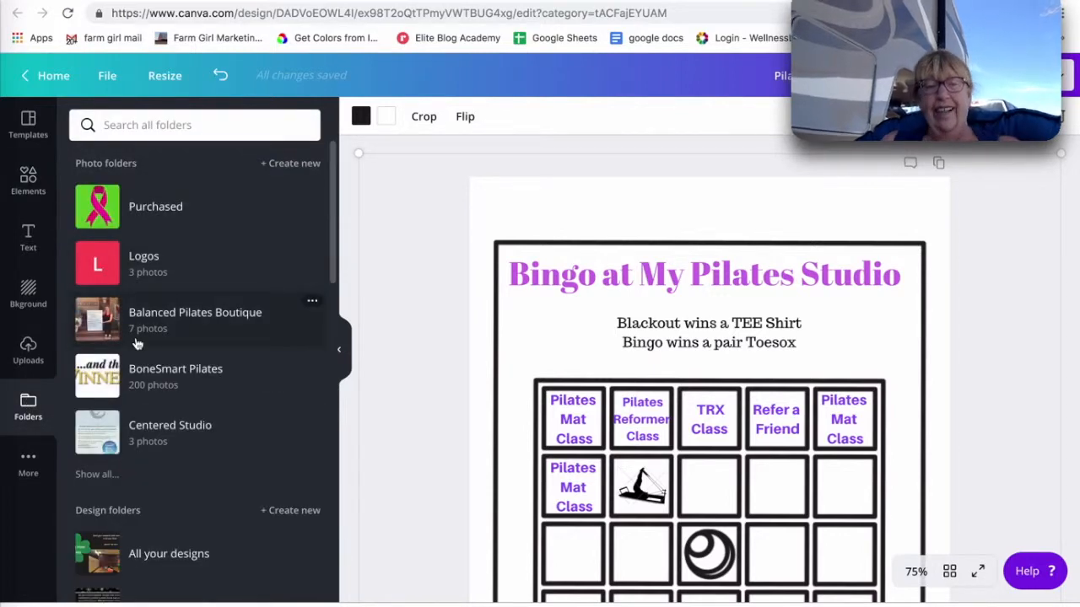
scroll(137, 343, "down", 8)
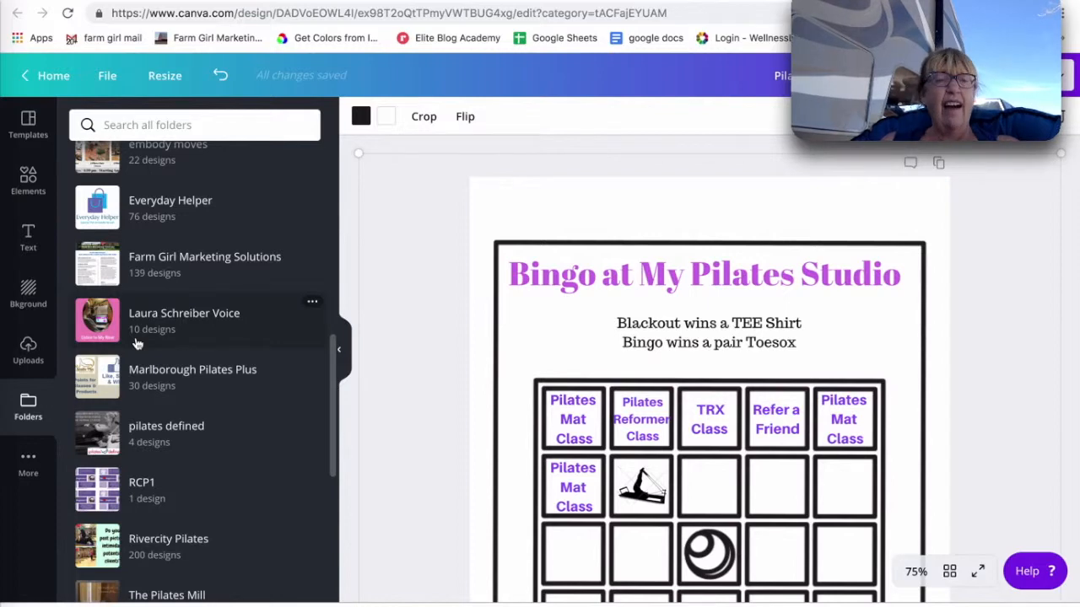
scroll(137, 343, "up", 10)
left_click(95, 476)
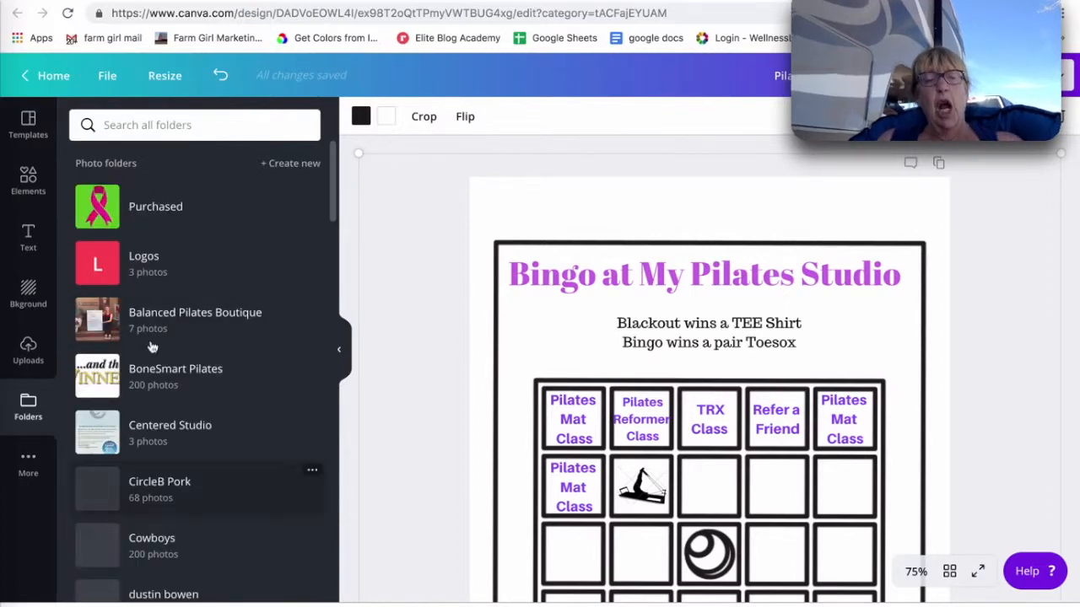
scroll(202, 518, "down", 6)
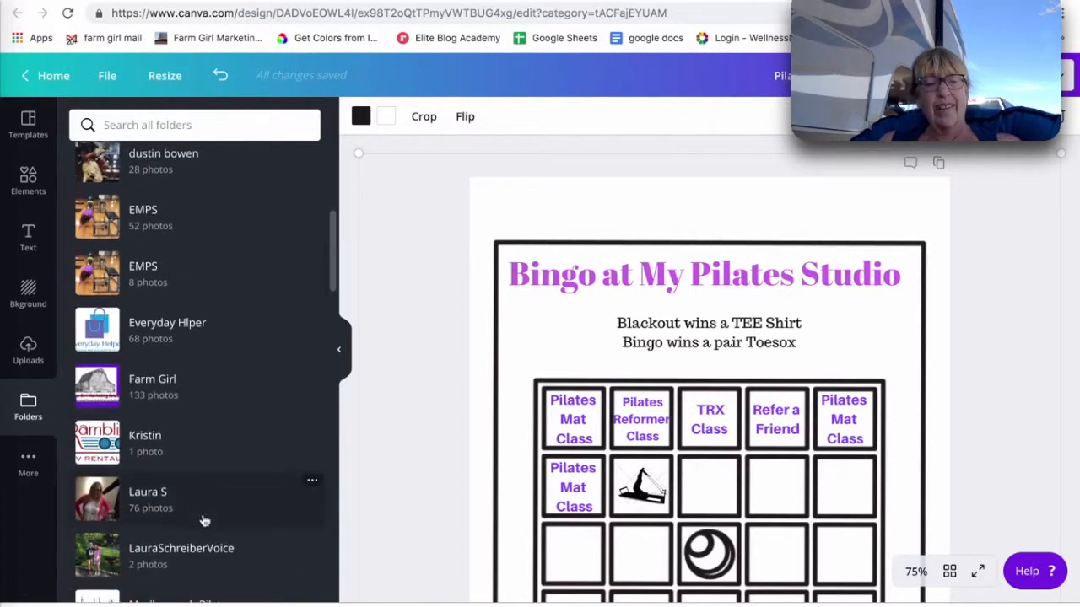
scroll(202, 521, "down", 4)
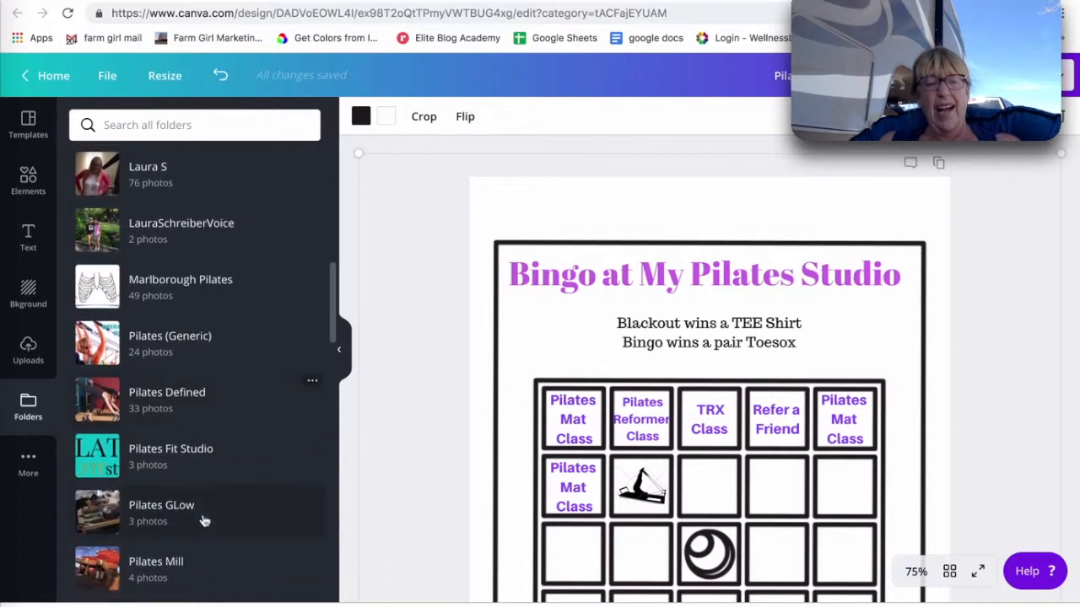
scroll(203, 519, "down", 3)
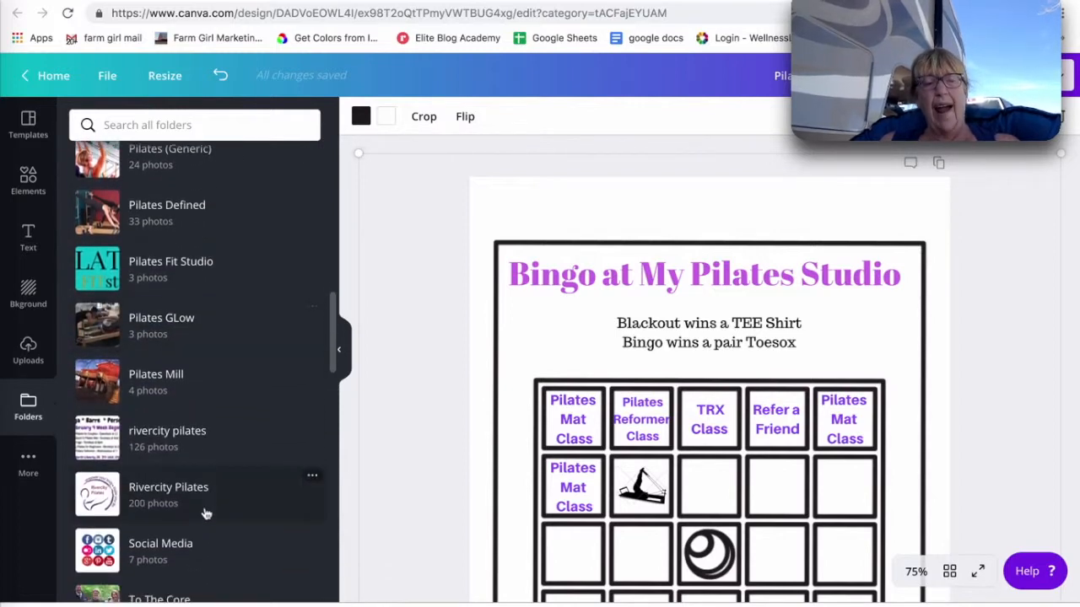
left_click(168, 488)
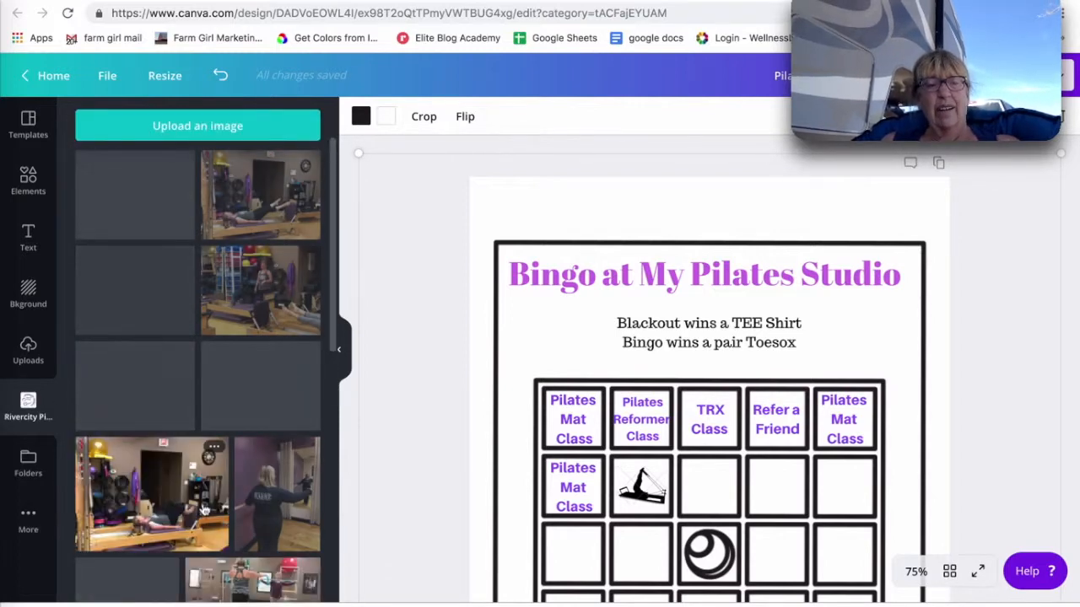
- Find the round Rivercity Pilates logo among the folder's images and add it to the page
scroll(169, 498, "down", 10)
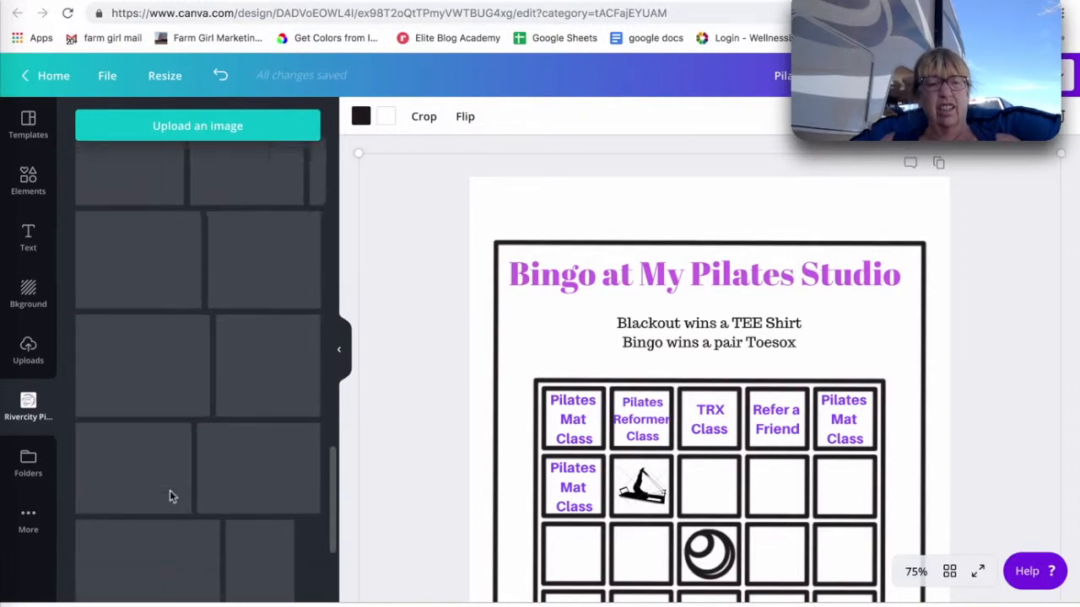
scroll(170, 496, "down", 8)
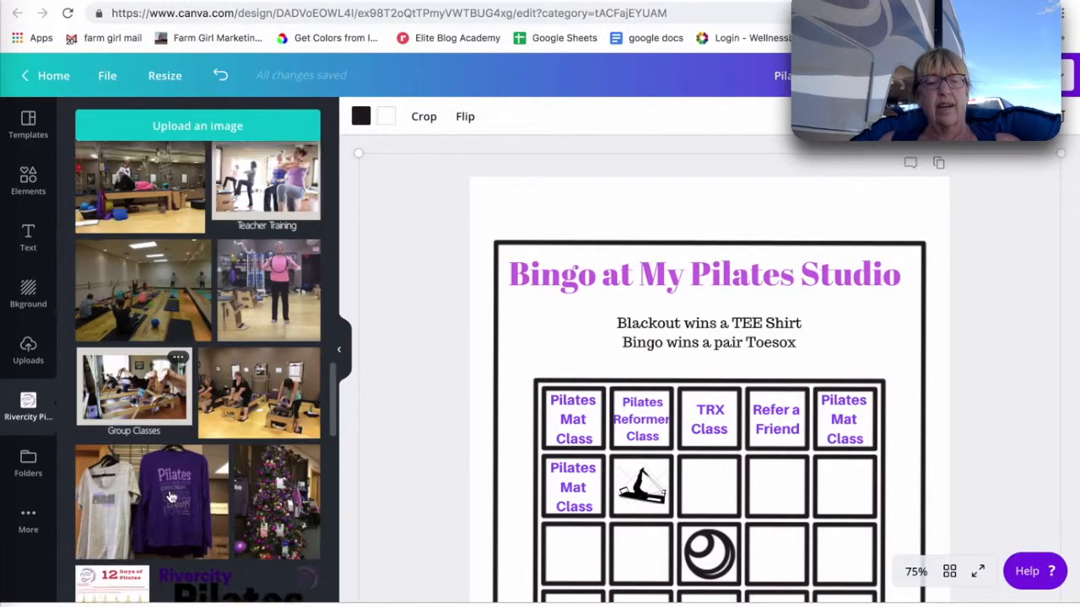
scroll(170, 496, "down", 10)
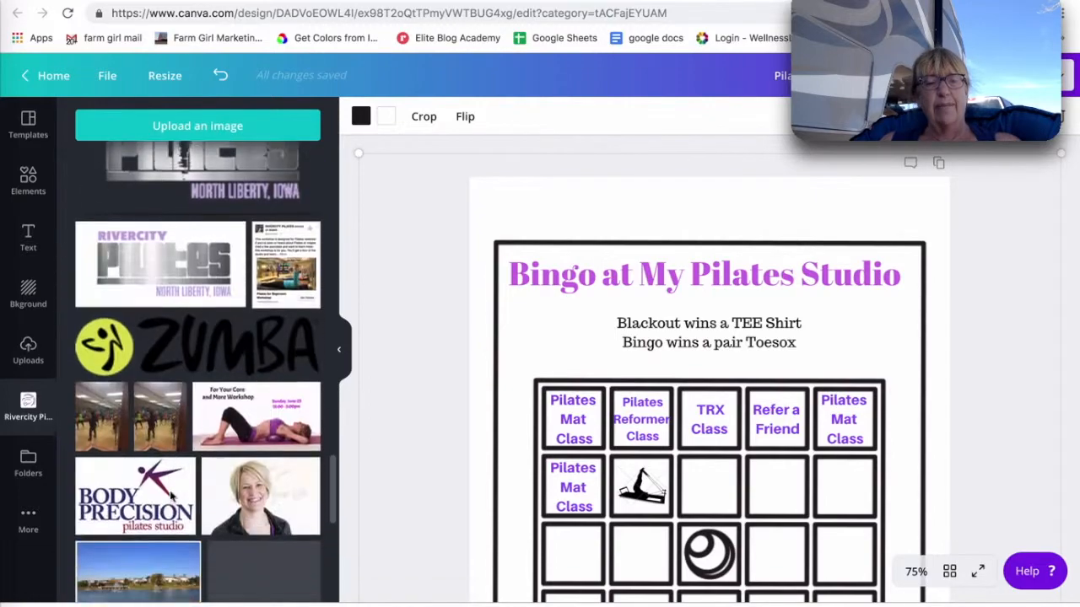
scroll(170, 496, "down", 5)
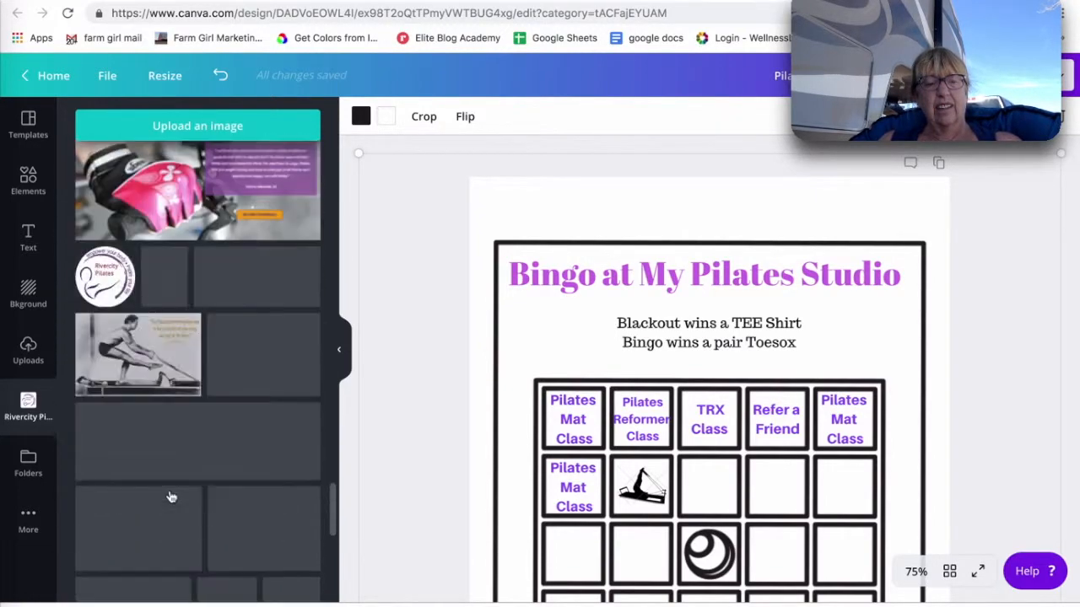
left_click(107, 287)
- Shrink the Rivercity Pilates logo and fit it in the grid's center square, covering the ball graphic
left_click_drag(901, 301, 688, 544)
scroll(695, 571, "down", 3)
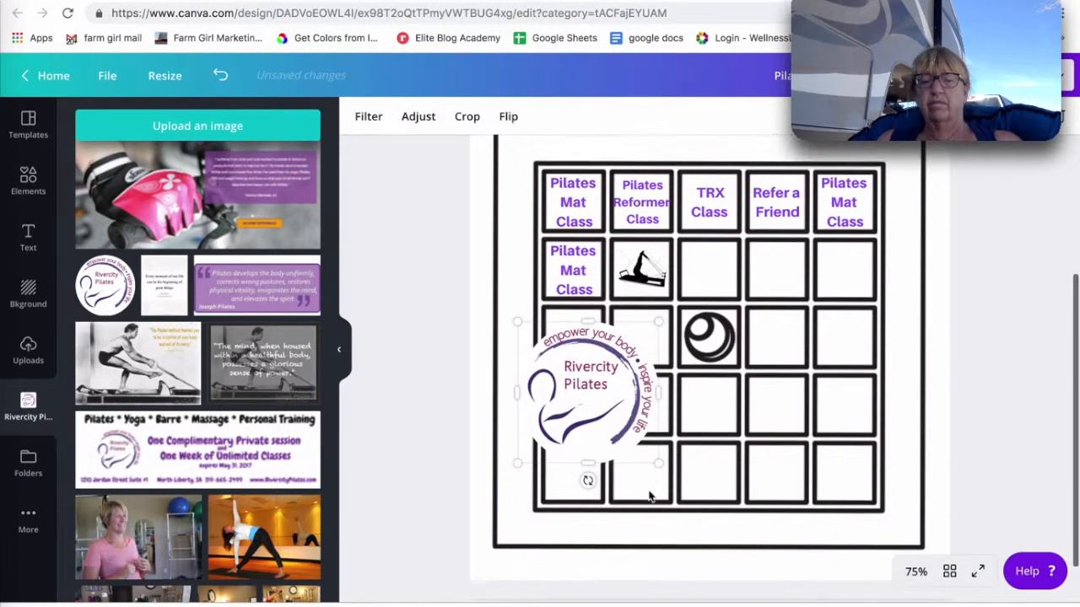
left_click_drag(540, 432, 681, 359)
left_click_drag(741, 301, 738, 308)
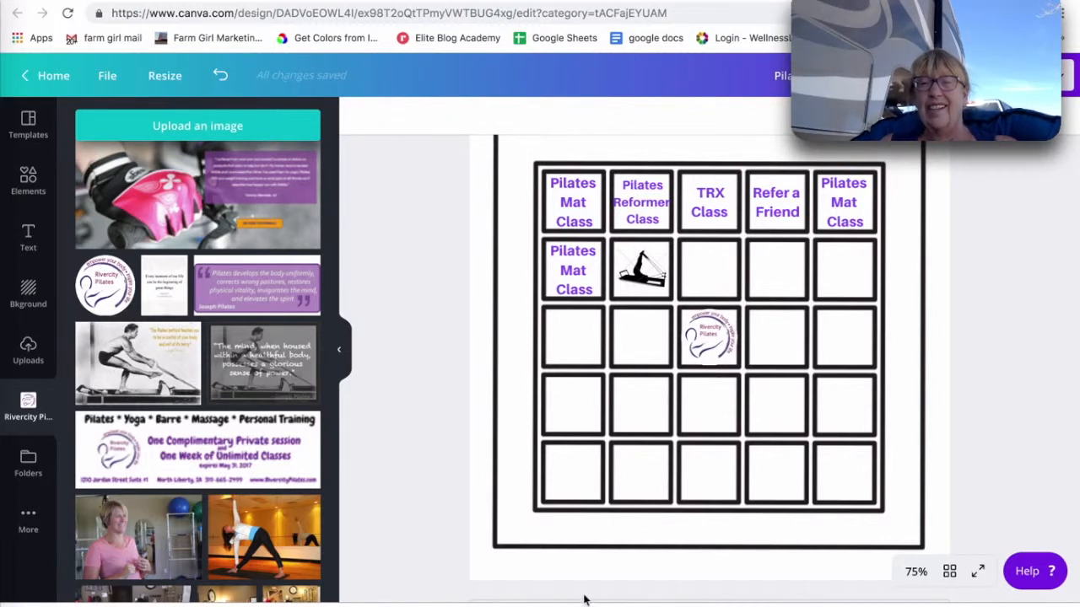
scroll(390, 513, "up", 3)
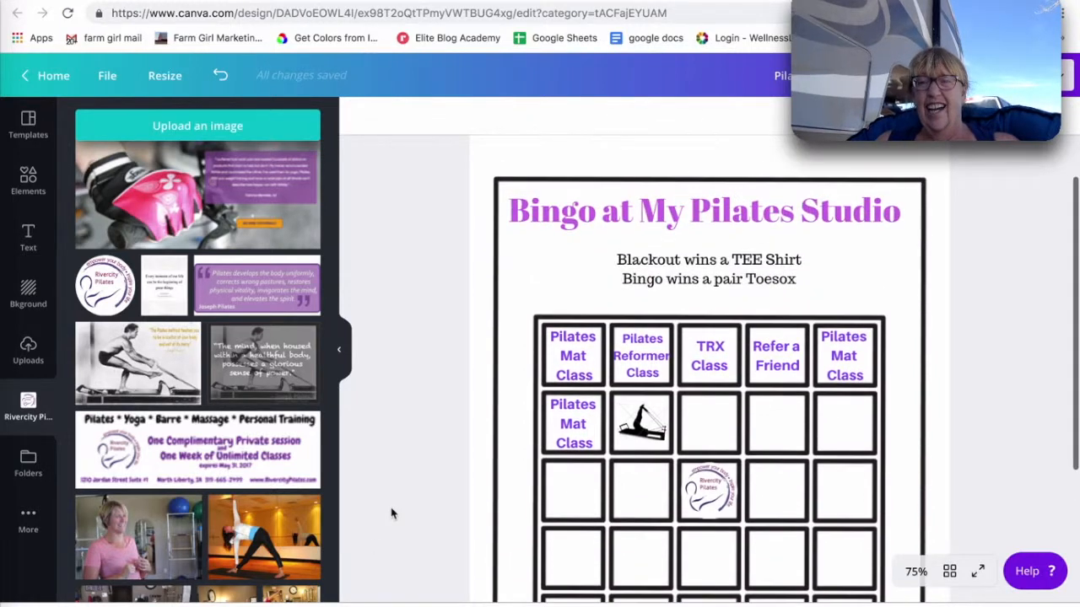
scroll(391, 513, "down", 3)
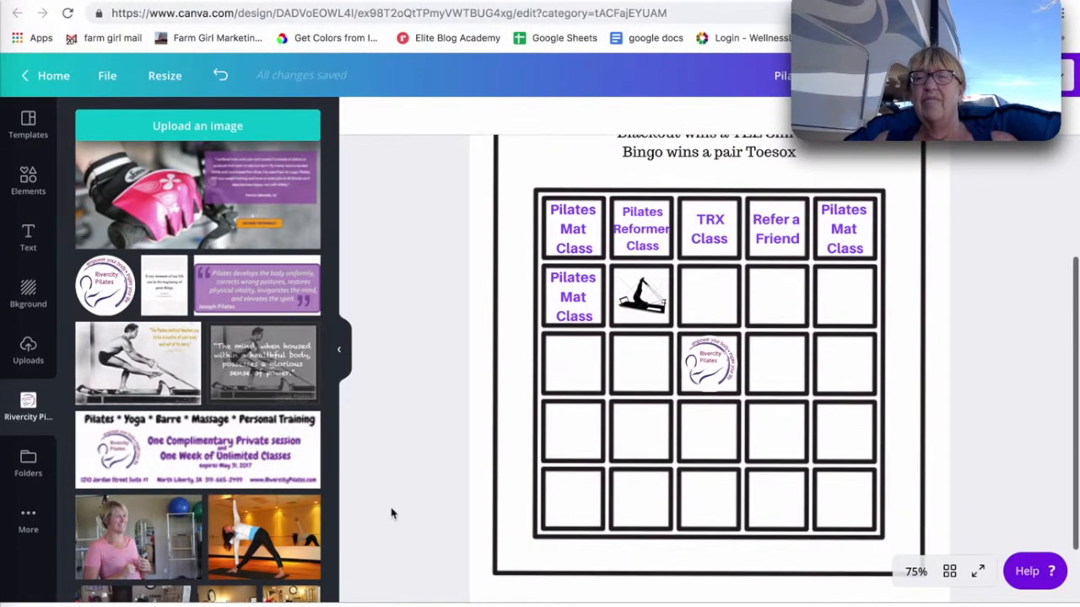
scroll(390, 513, "up", 3)
scroll(391, 513, "down", 3)
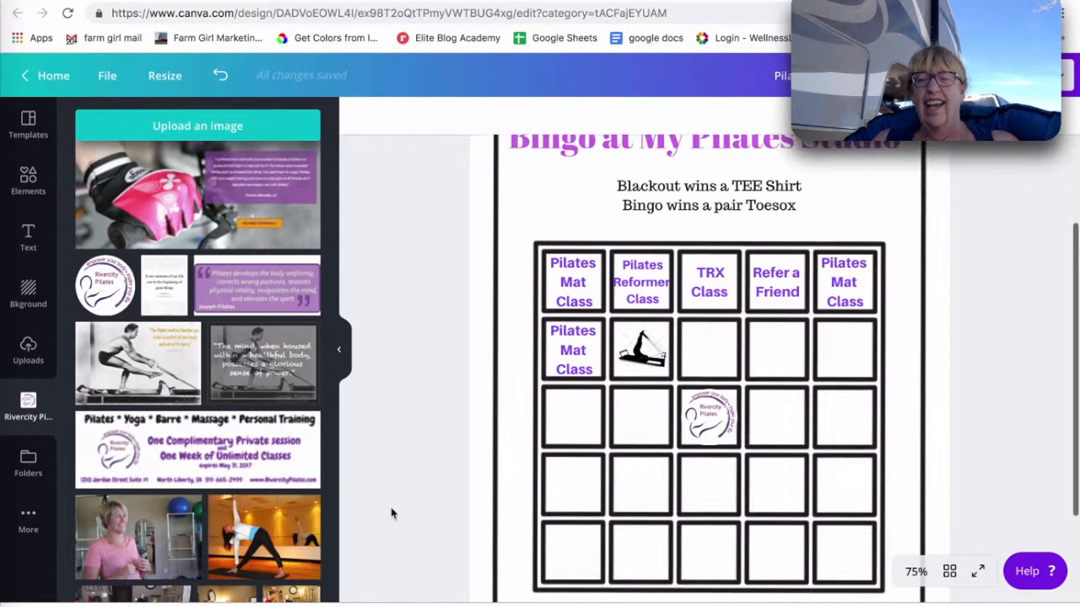
scroll(390, 512, "up", 2)
scroll(390, 513, "down", 1)
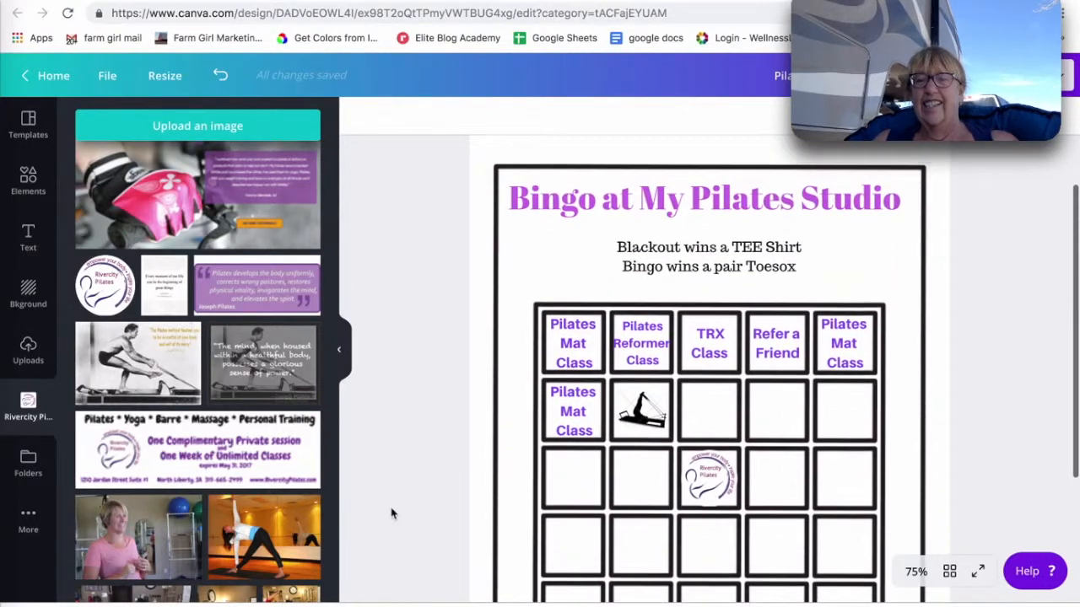